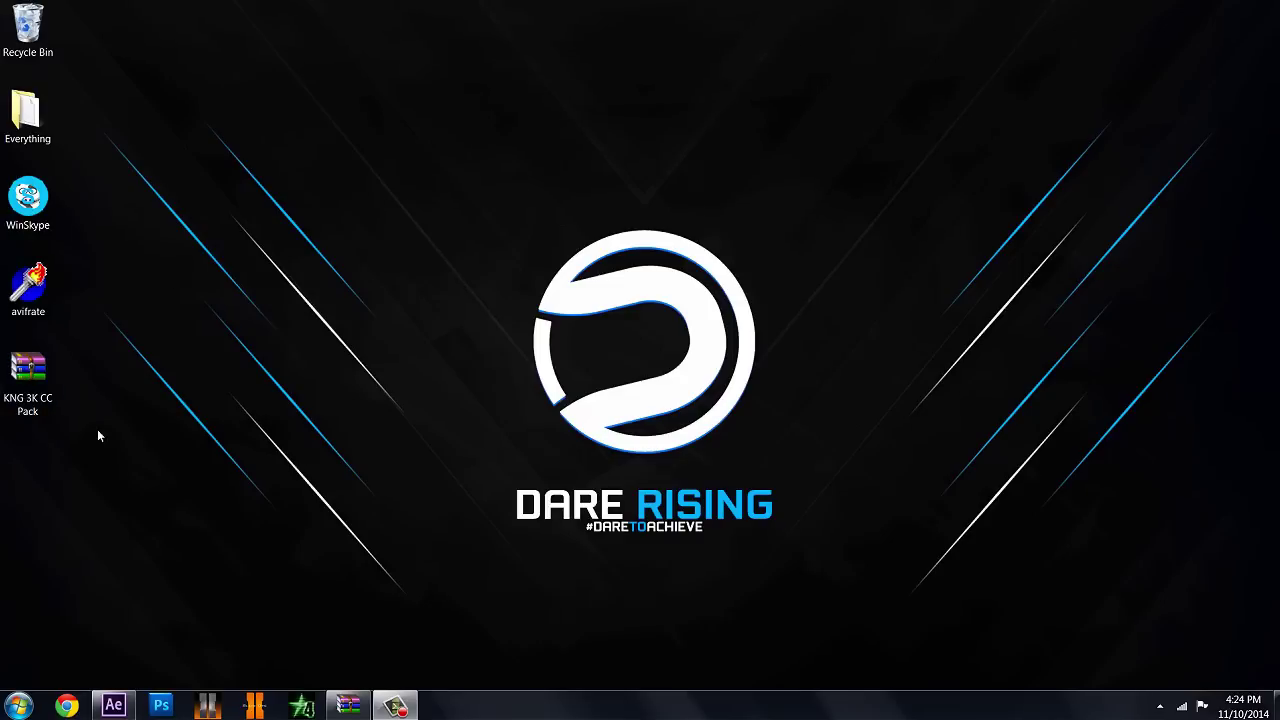
# - Move the KNG 3K CC Pack.rar icon around the desktop, then return it under avifrate
pyautogui.moveTo(27, 383); pyautogui.dragTo(673, 291)
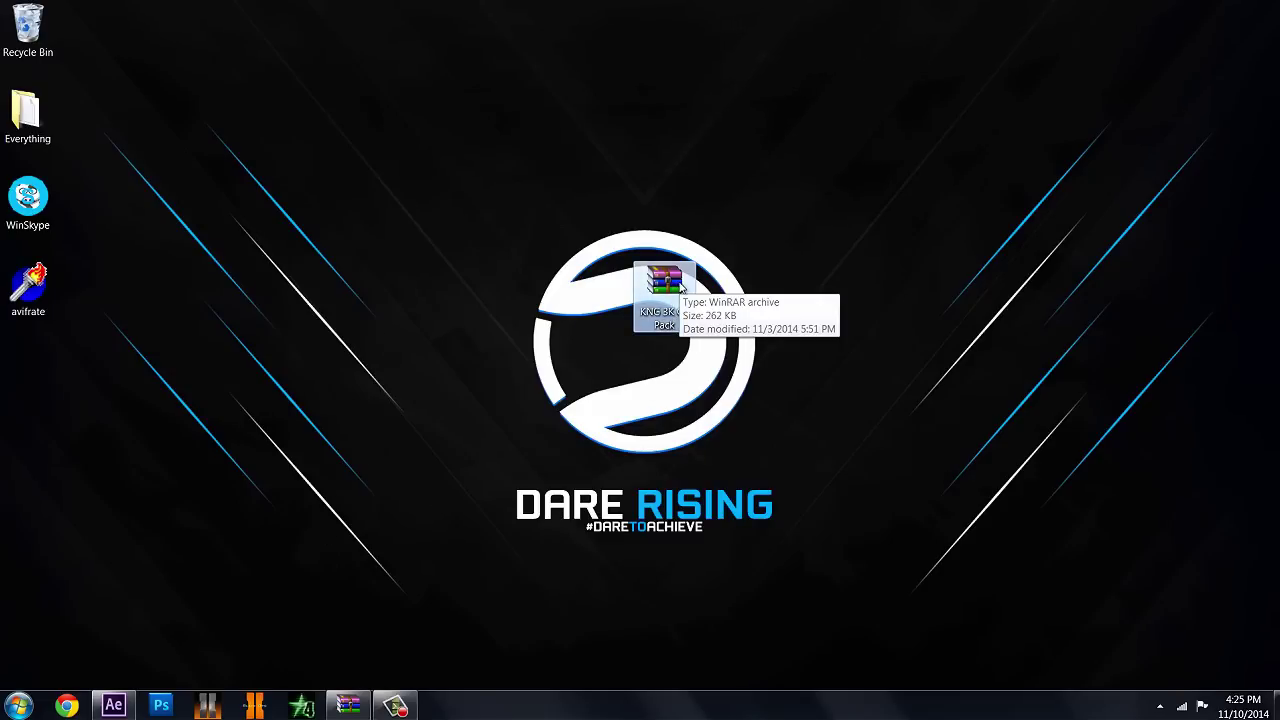
pyautogui.moveTo(680, 290); pyautogui.dragTo(680, 203)
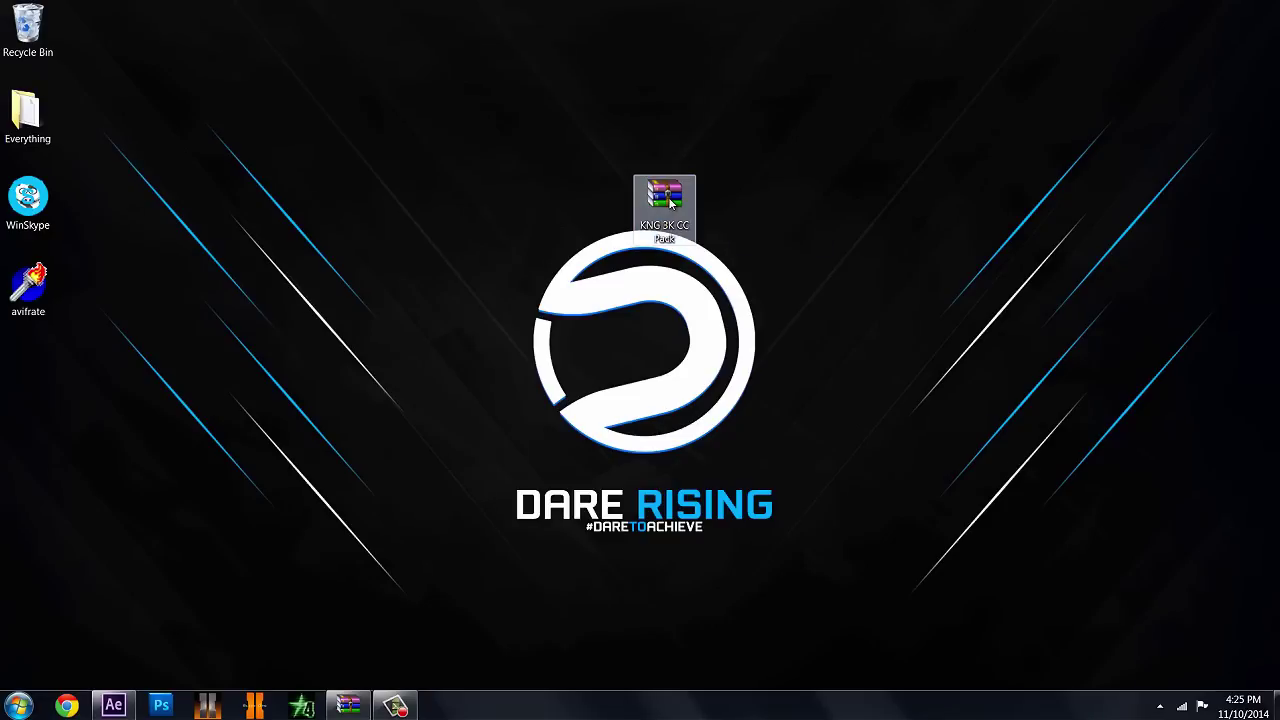
pyautogui.moveTo(680, 206); pyautogui.dragTo(589, 206)
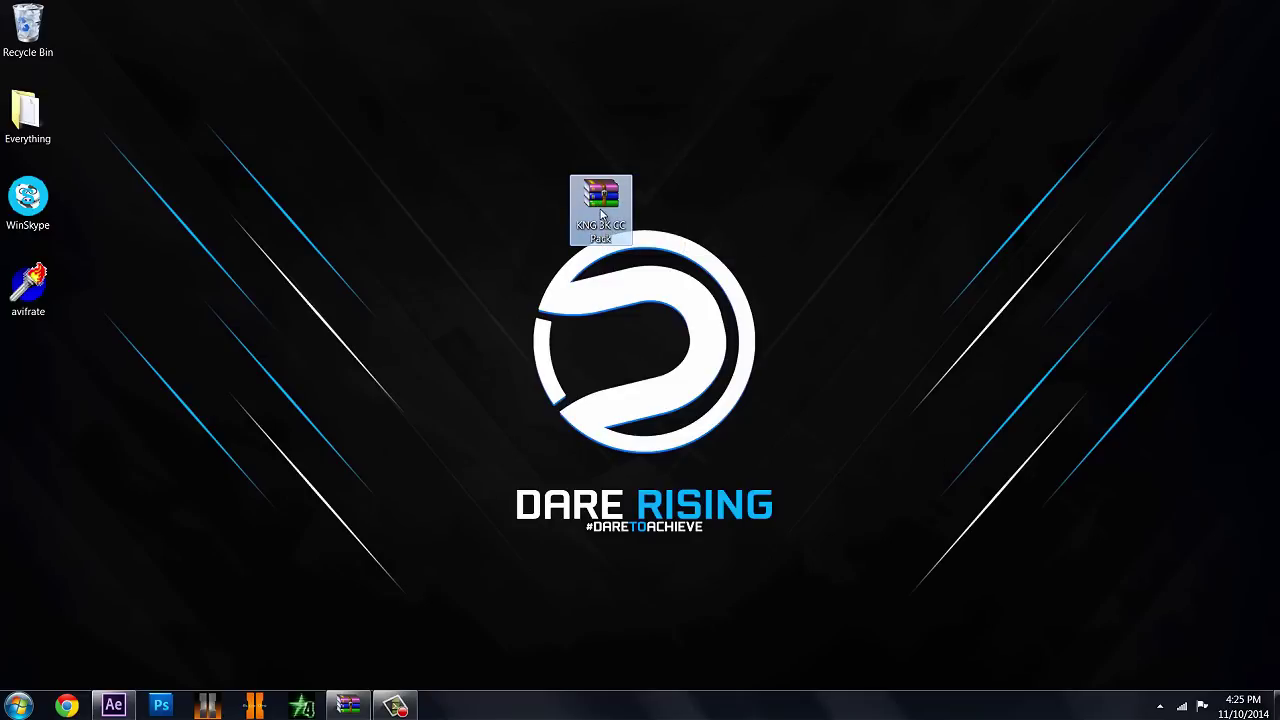
pyautogui.moveTo(600, 205); pyautogui.dragTo(44, 358)
# - Open KNG 3K CC Pack.rar, dismiss the licence reminder, and move the window right
pyautogui.doubleClick(44, 360)
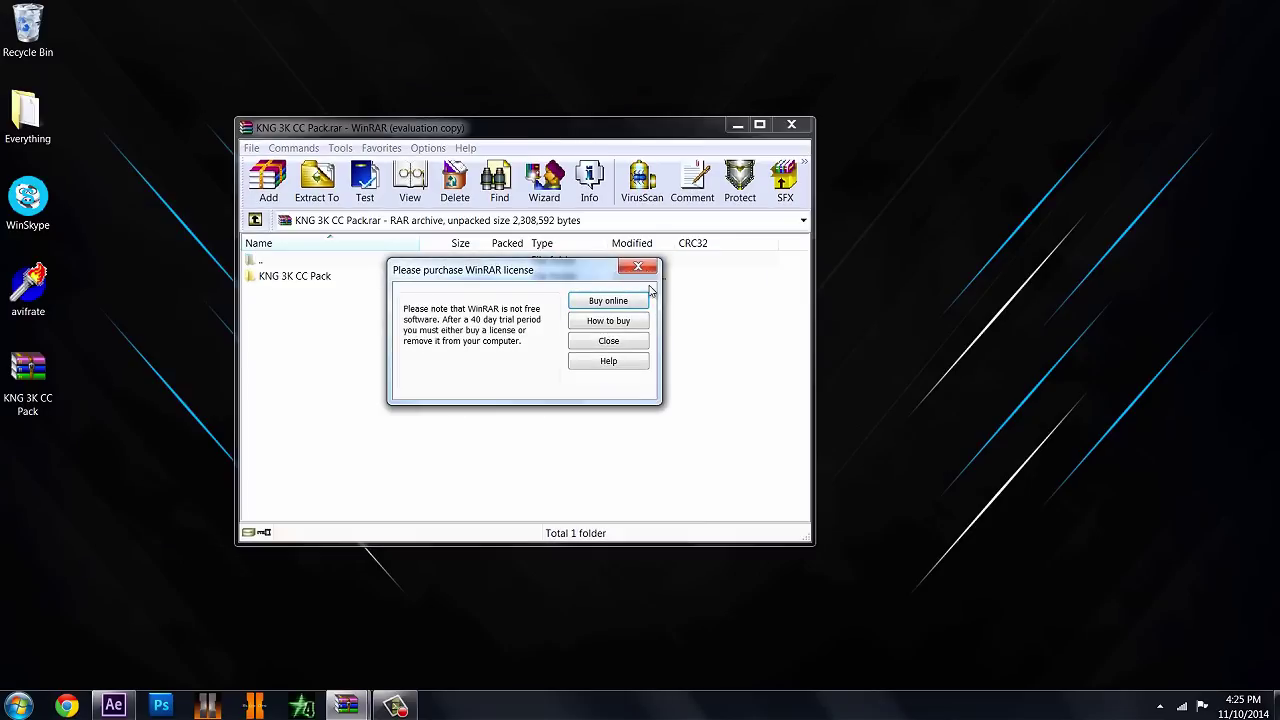
pyautogui.press('Escape')
pyautogui.click(172, 261)
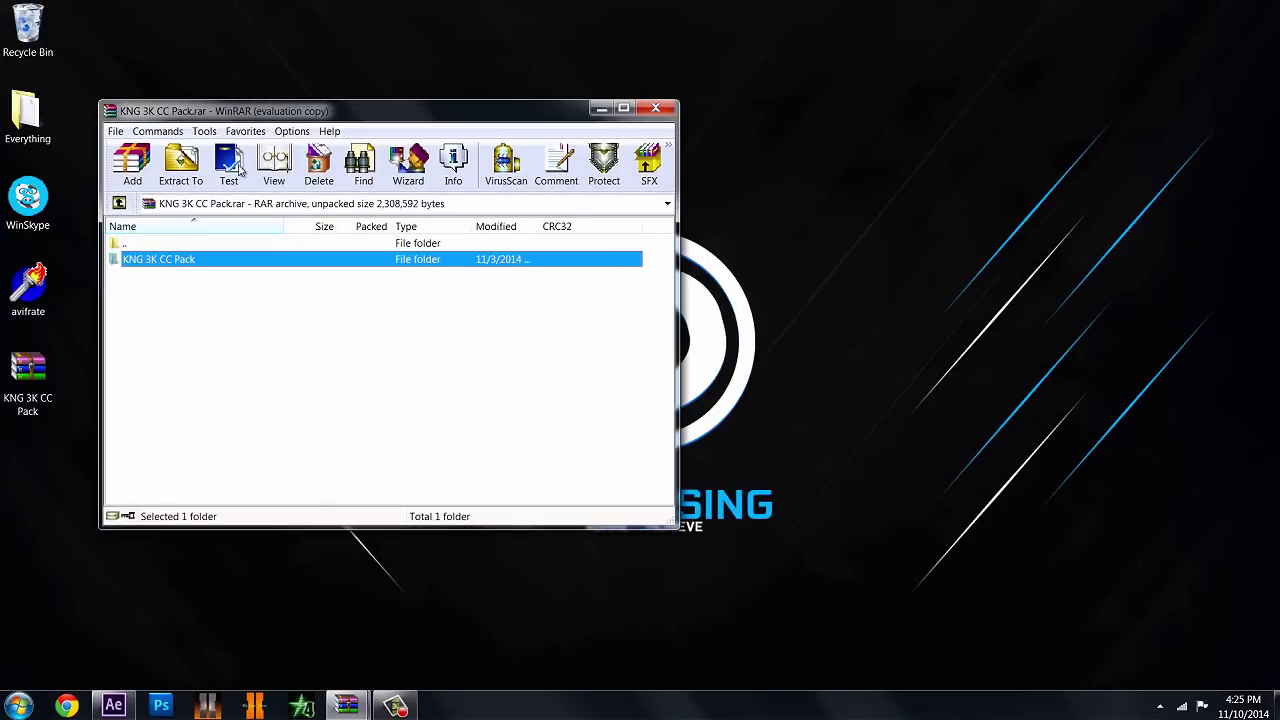
pyautogui.moveTo(267, 113); pyautogui.dragTo(690, 167)
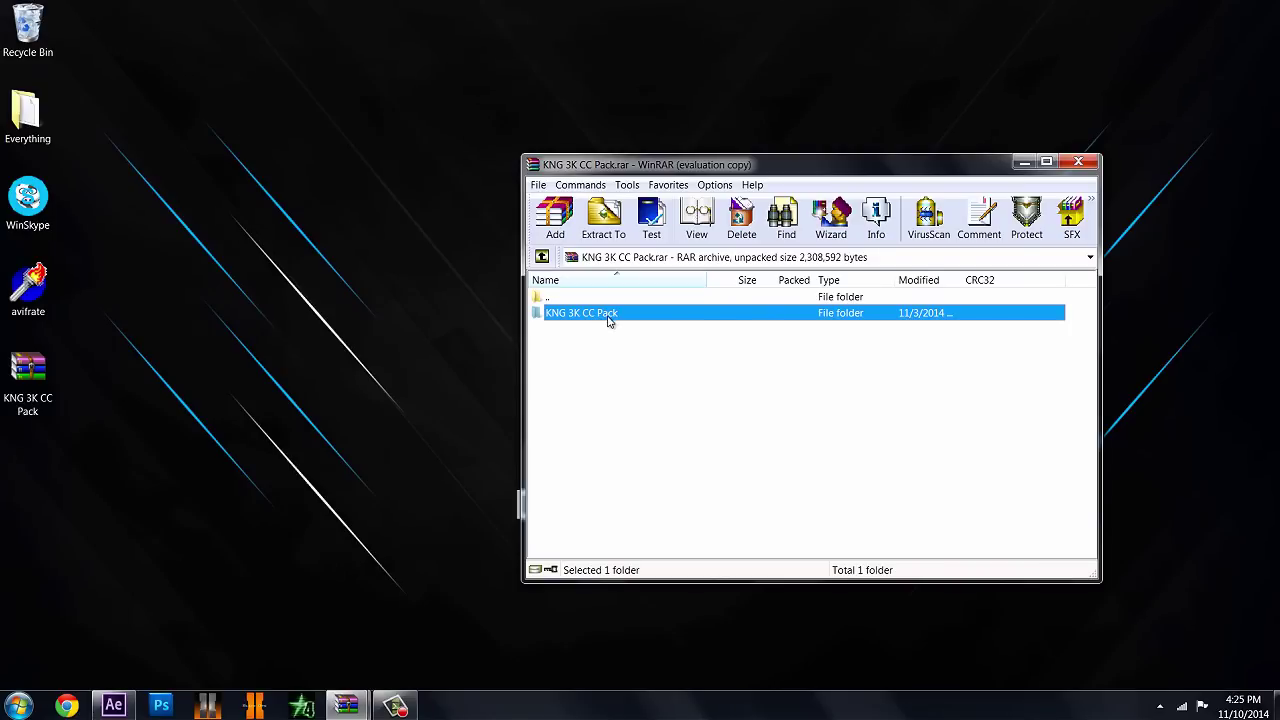
# - Open the KNG 3K CC Pack folder and select the CC 1 - Blue project and preset files
pyautogui.doubleClick(603, 316)
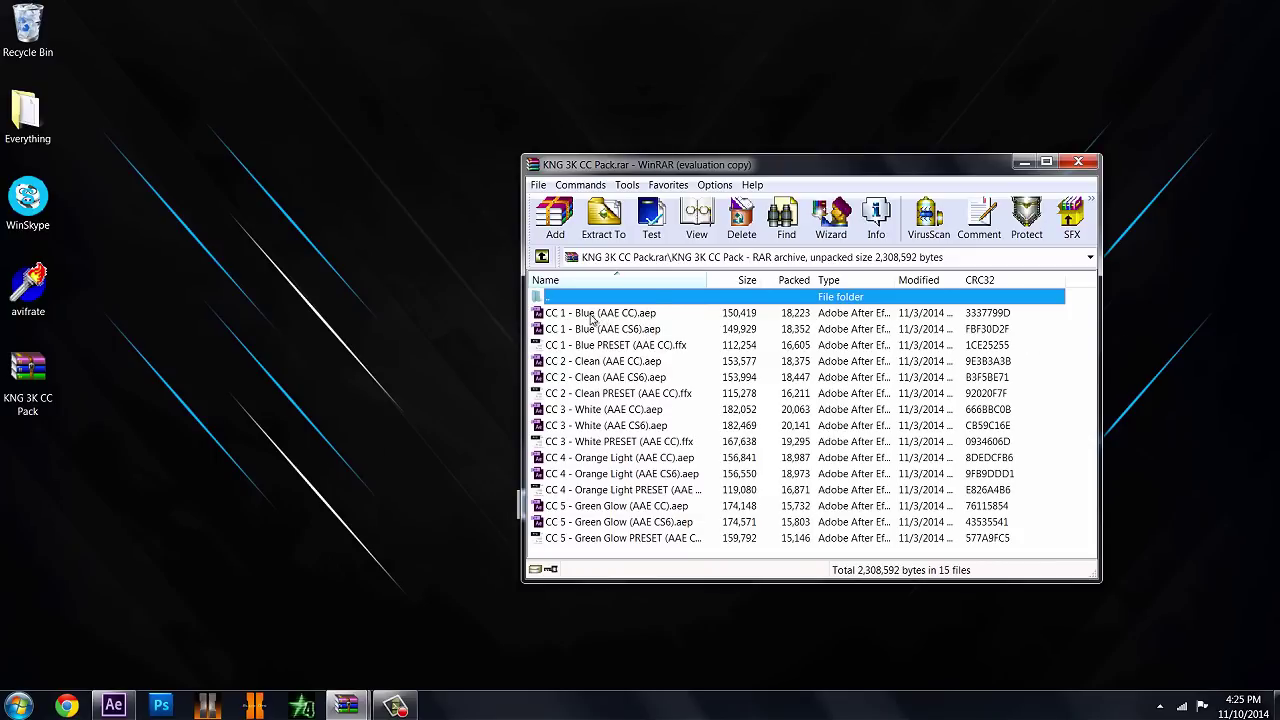
pyautogui.click(592, 318)
pyautogui.click(595, 329)
pyautogui.click(602, 346)
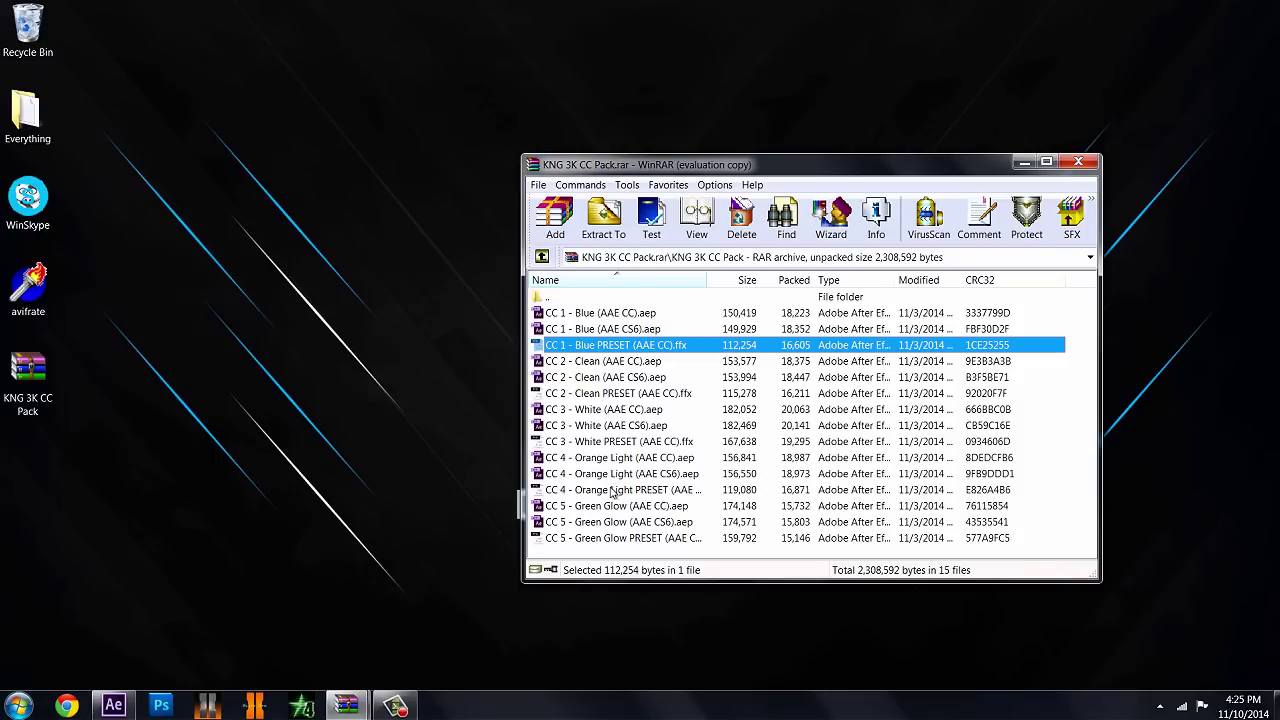
pyautogui.click(608, 315)
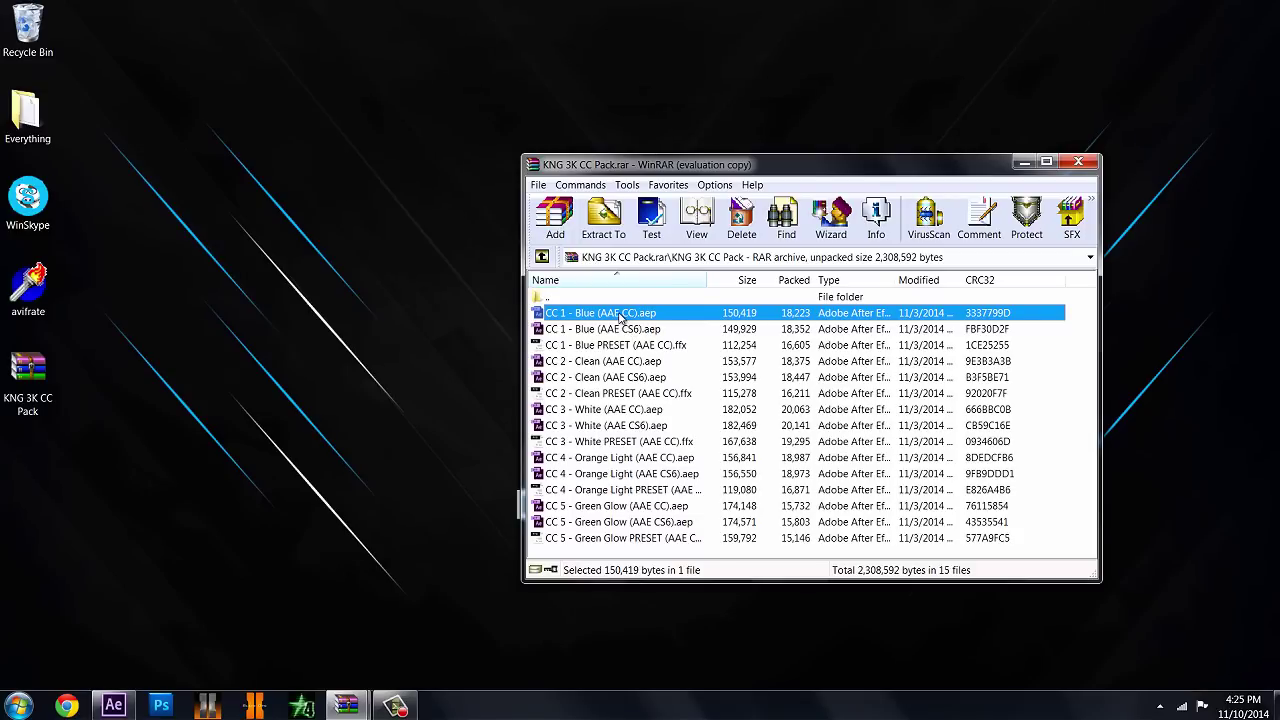
# - Open CC 1 - Blue (AAE CC).aep without saving the untitled project and show Adjustment Layer 1's effects
pyautogui.doubleClick(620, 317)
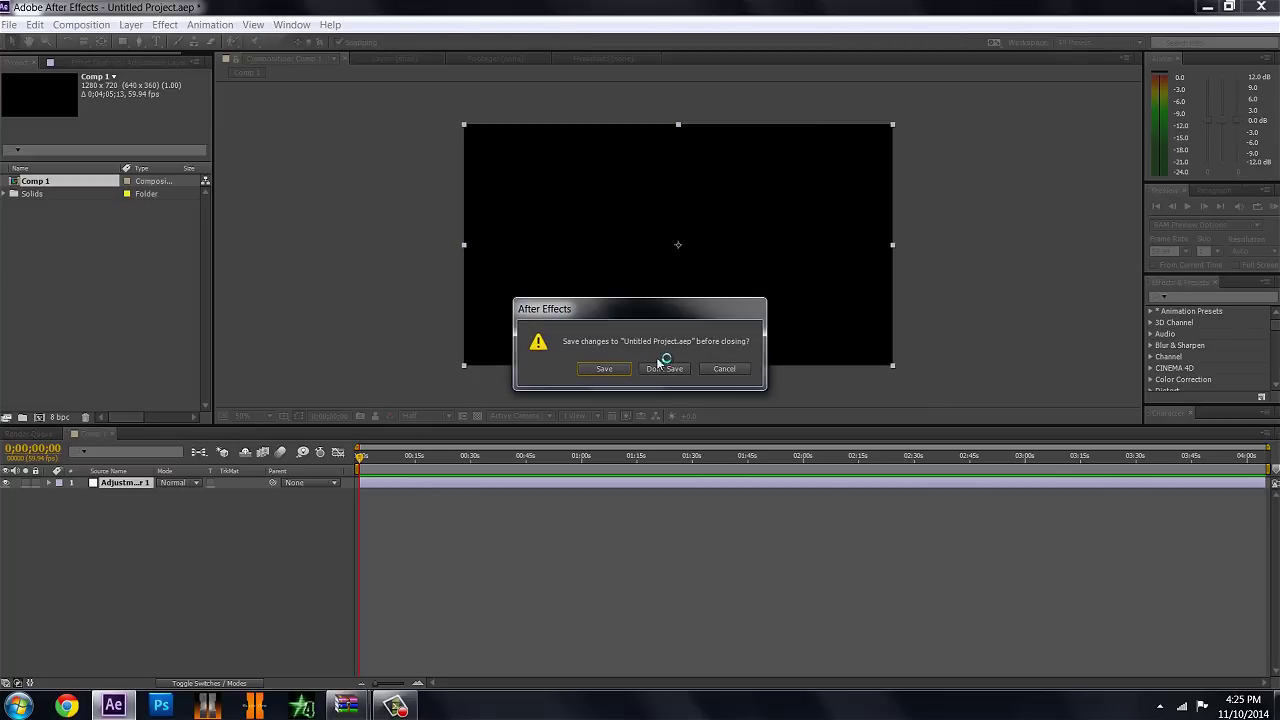
pyautogui.click(662, 368)
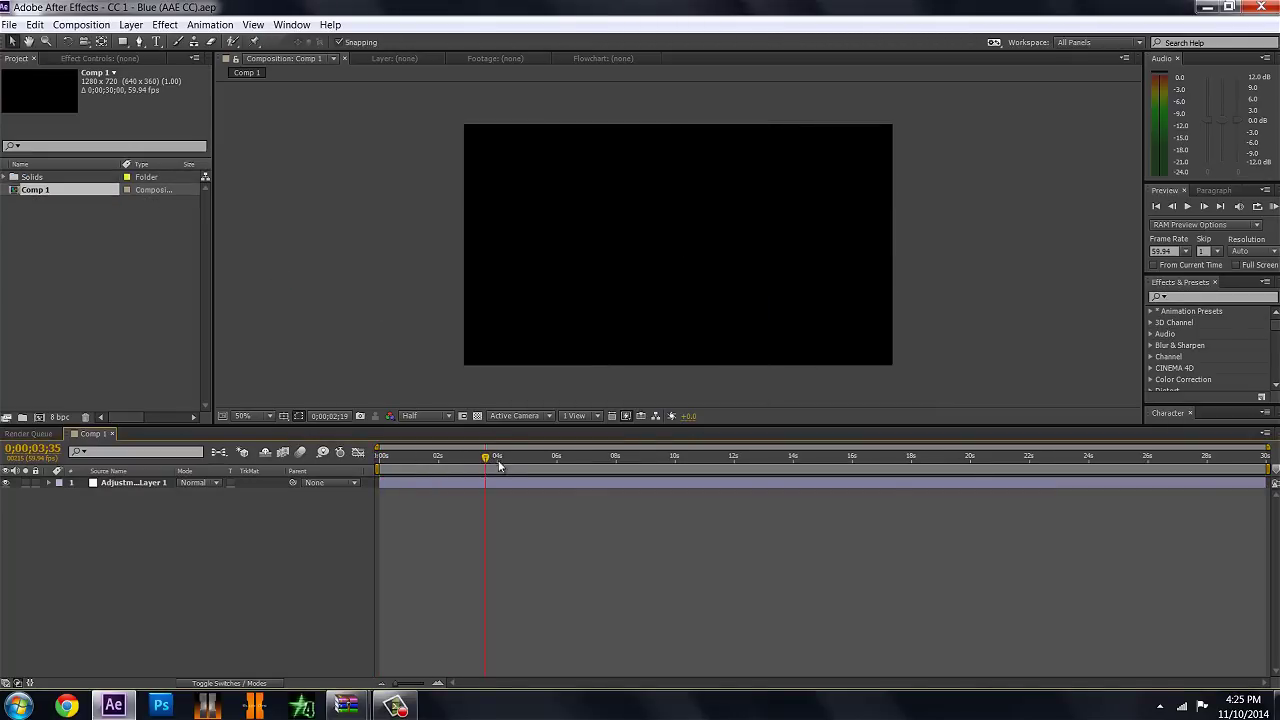
pyautogui.click(148, 483)
pyautogui.click(87, 63)
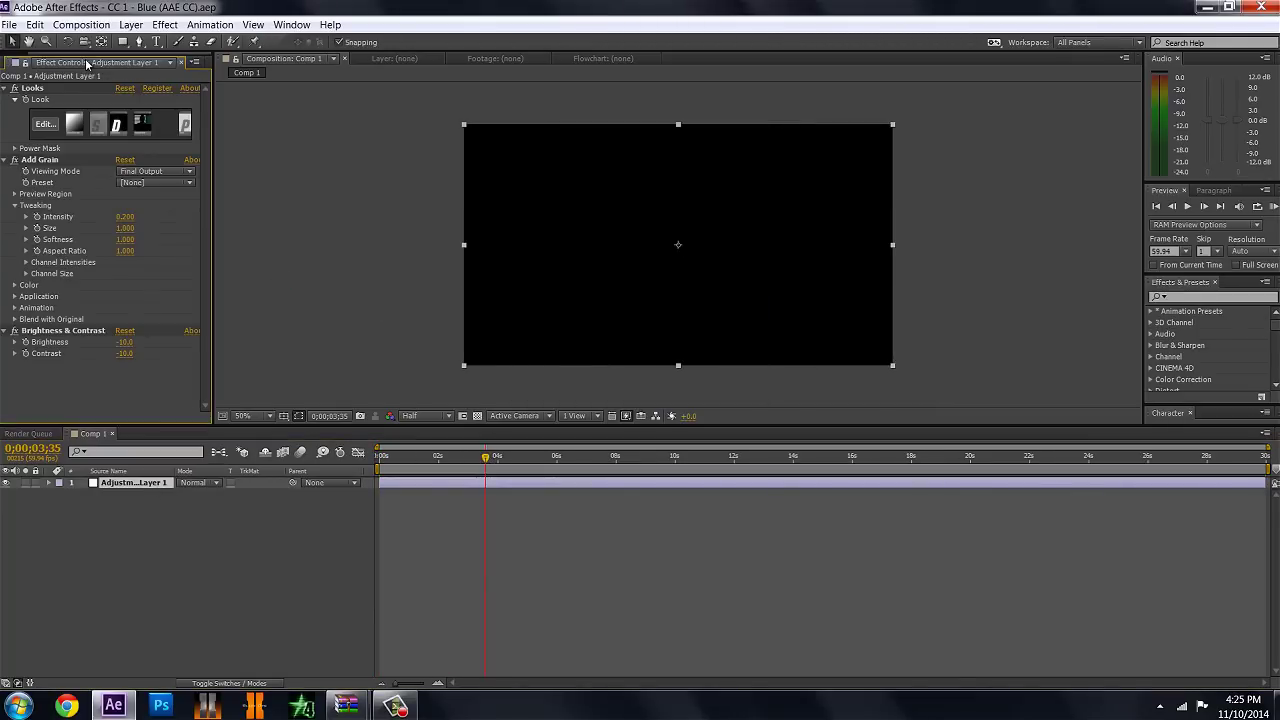
# - Collapse and inspect the Looks, Add Grain and Brightness & Contrast effects, then minimise After Effects
pyautogui.click(34, 89)
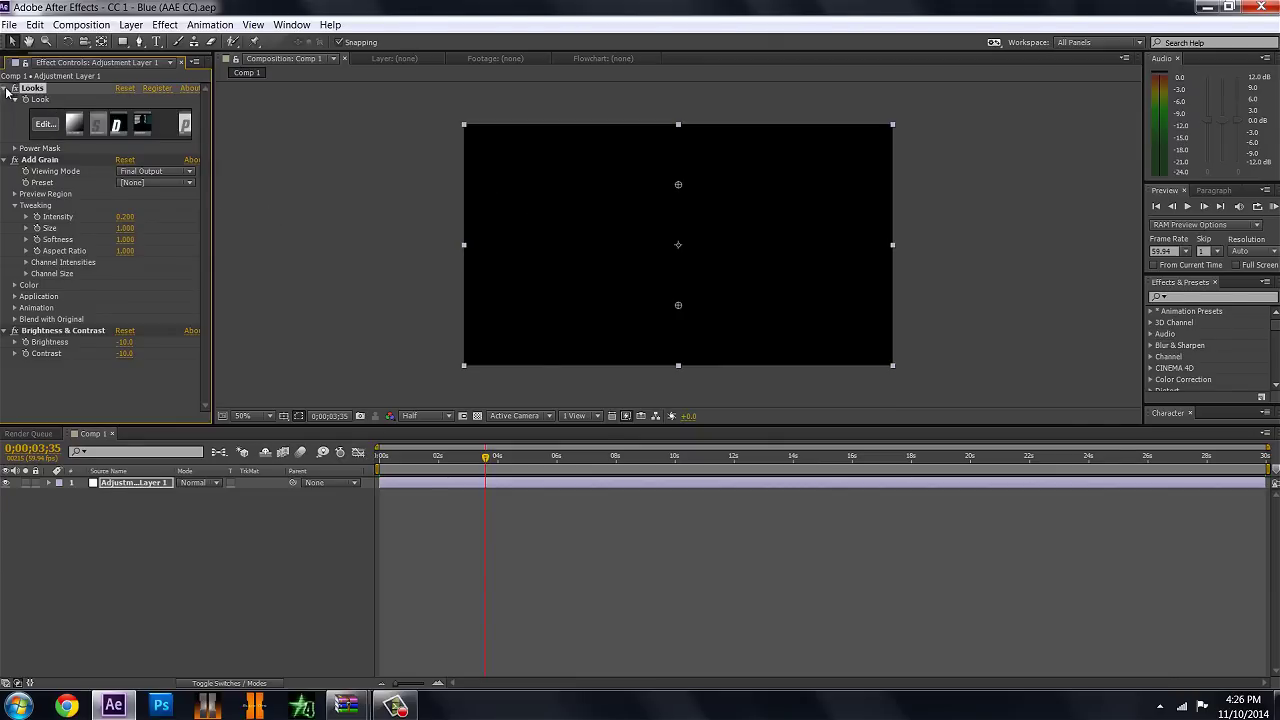
pyautogui.click(6, 89)
pyautogui.click(5, 100)
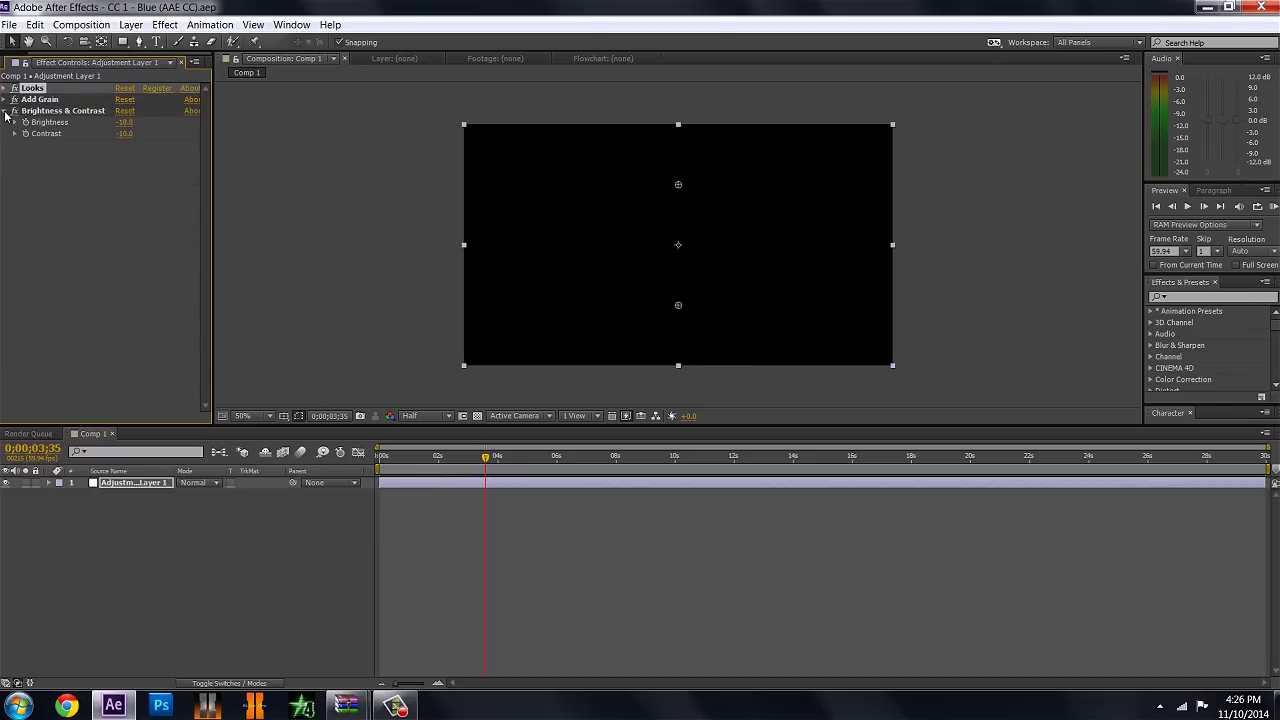
pyautogui.click(5, 111)
pyautogui.click(54, 103)
pyautogui.click(56, 111)
pyautogui.click(57, 90)
pyautogui.click(1212, 6)
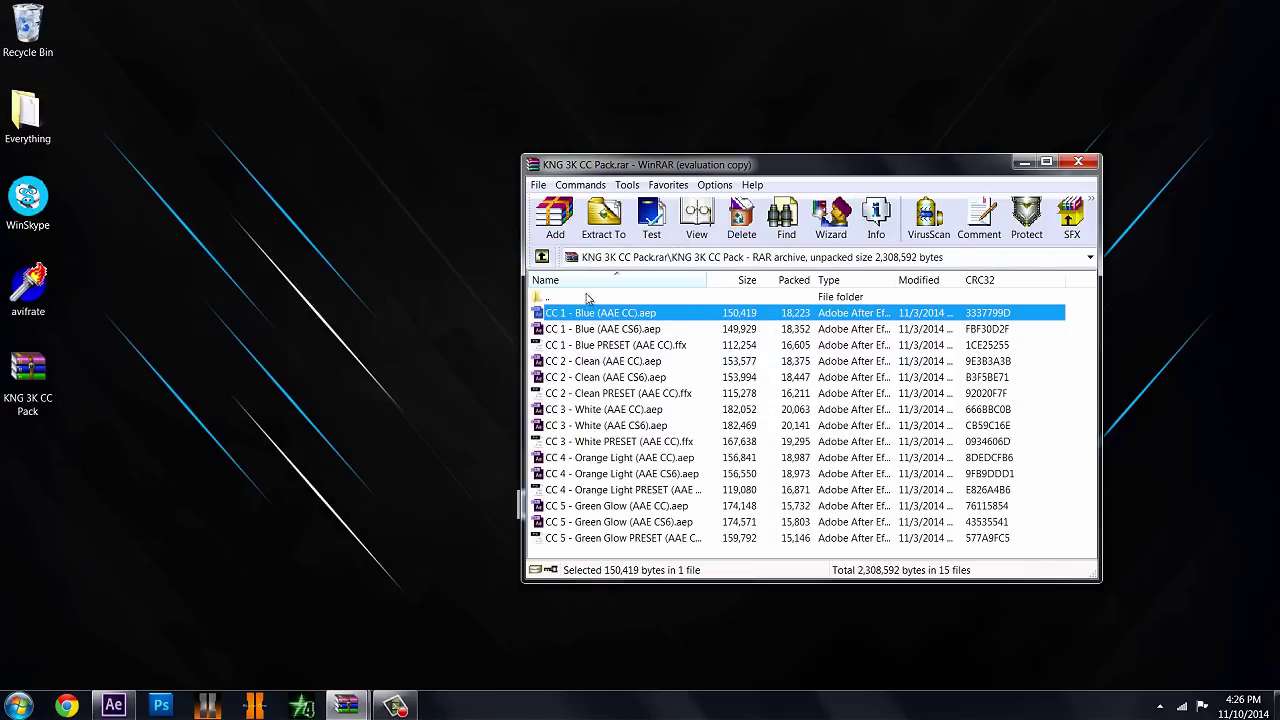
# - Compare the CC 1 - Blue (AAE CC) and (AAE CS6) project files in the archive listing
pyautogui.click(616, 331)
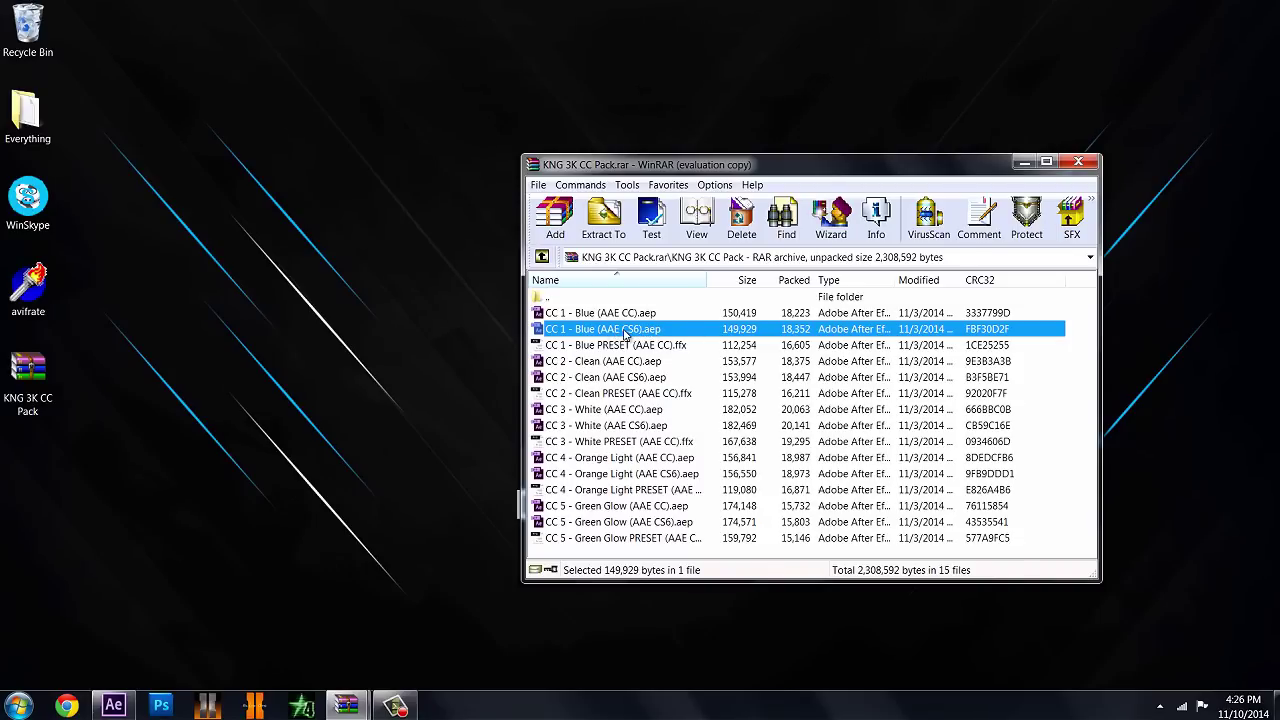
pyautogui.click(626, 314)
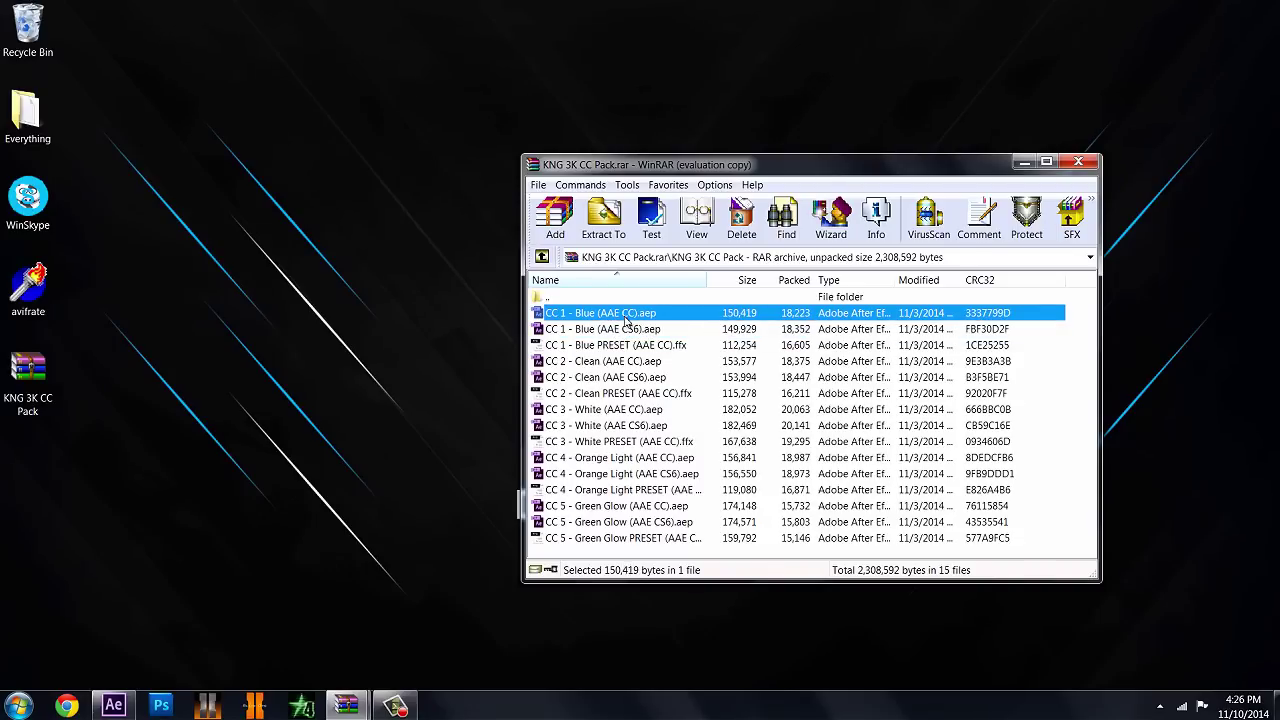
pyautogui.click(631, 333)
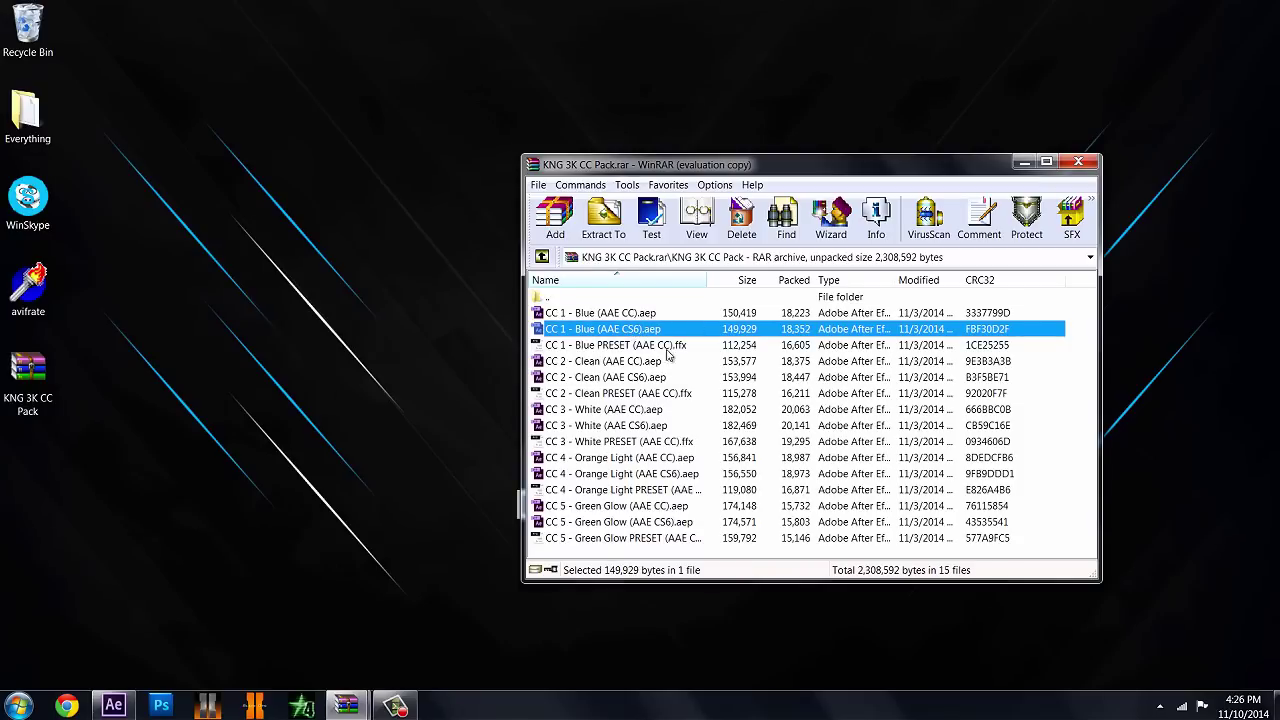
pyautogui.click(634, 314)
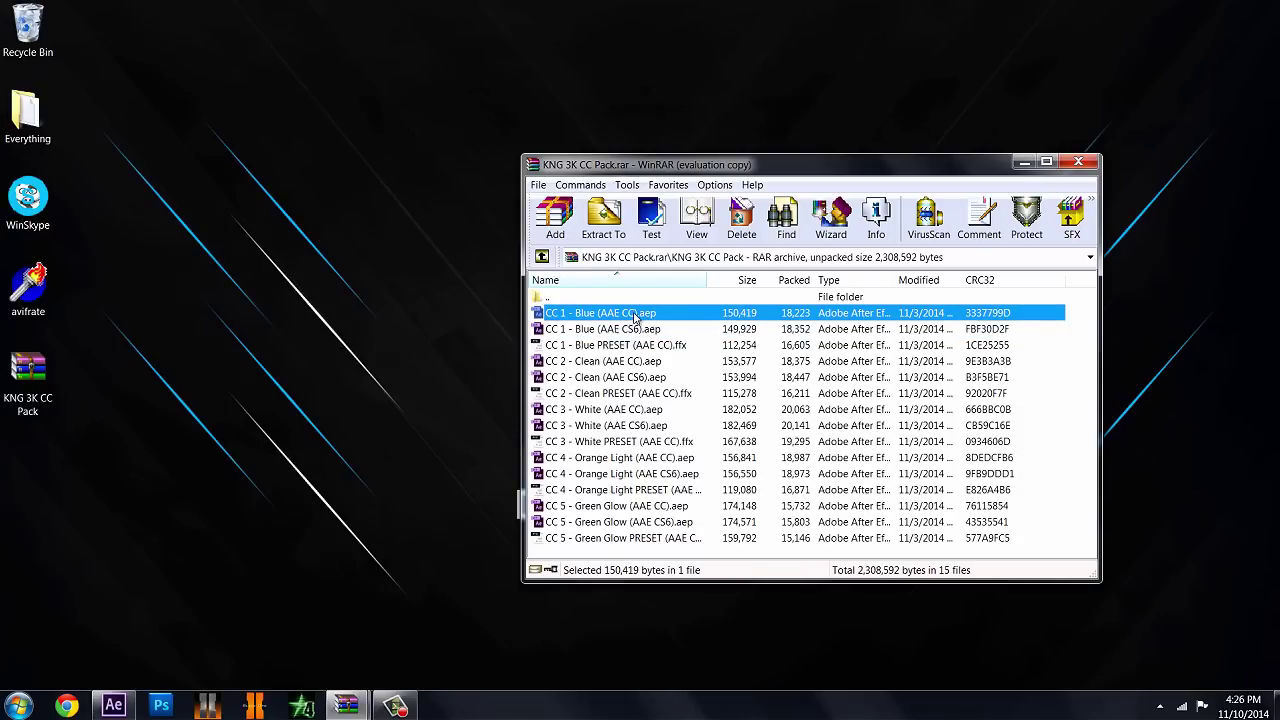
pyautogui.click(634, 333)
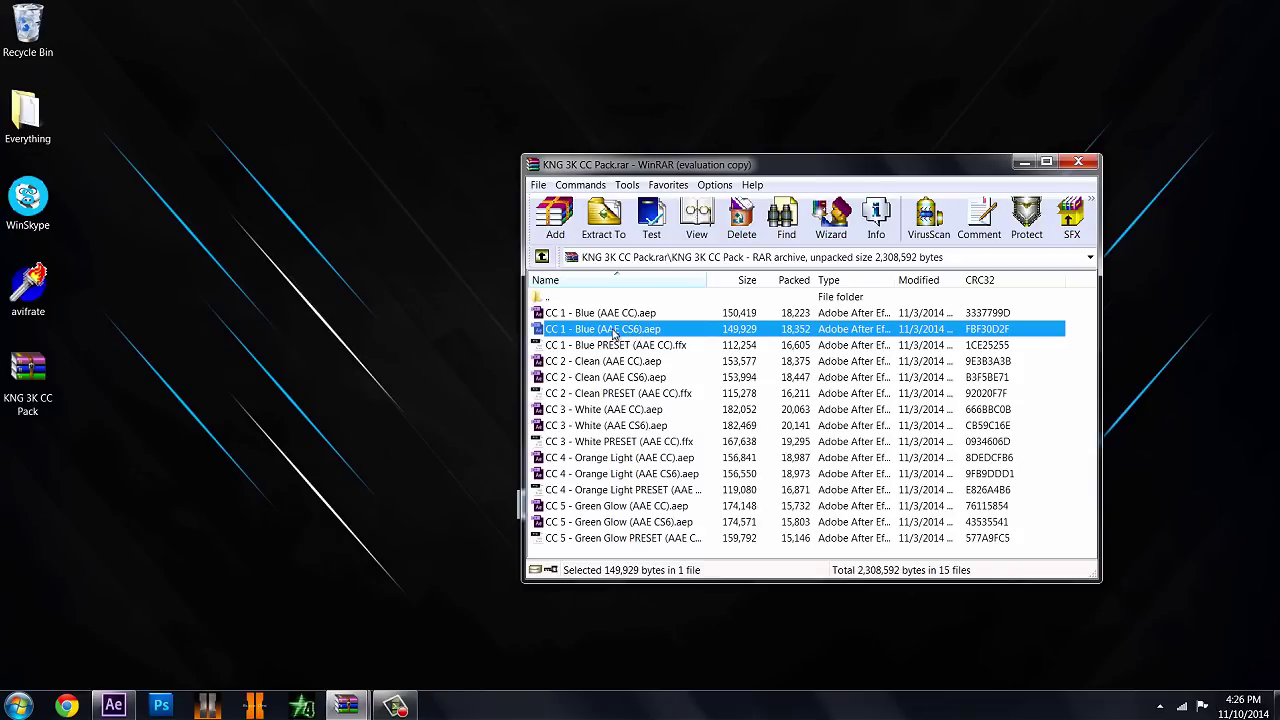
# - Open CC 1 - Blue (AAE CS6).aep, accept the version conversion, scrub the timeline, and minimise
pyautogui.doubleClick(615, 335)
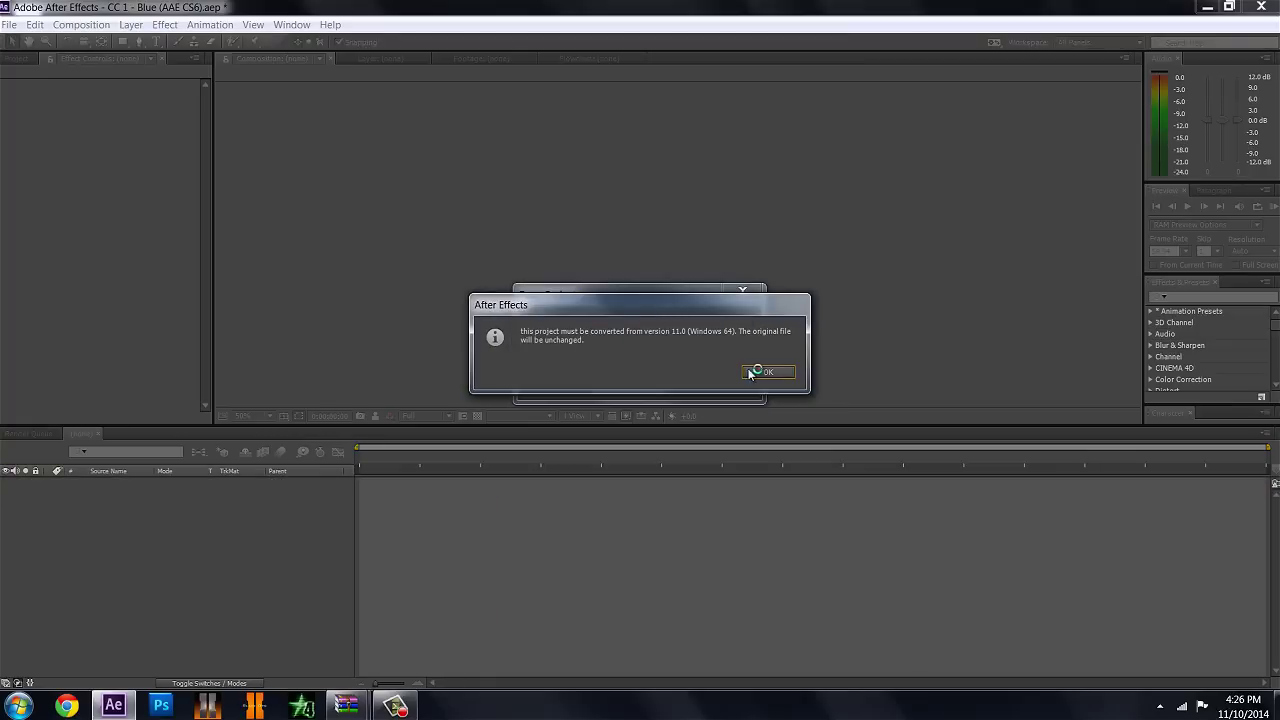
pyautogui.click(762, 373)
pyautogui.moveTo(462, 457); pyautogui.dragTo(404, 457)
pyautogui.click(1207, 6)
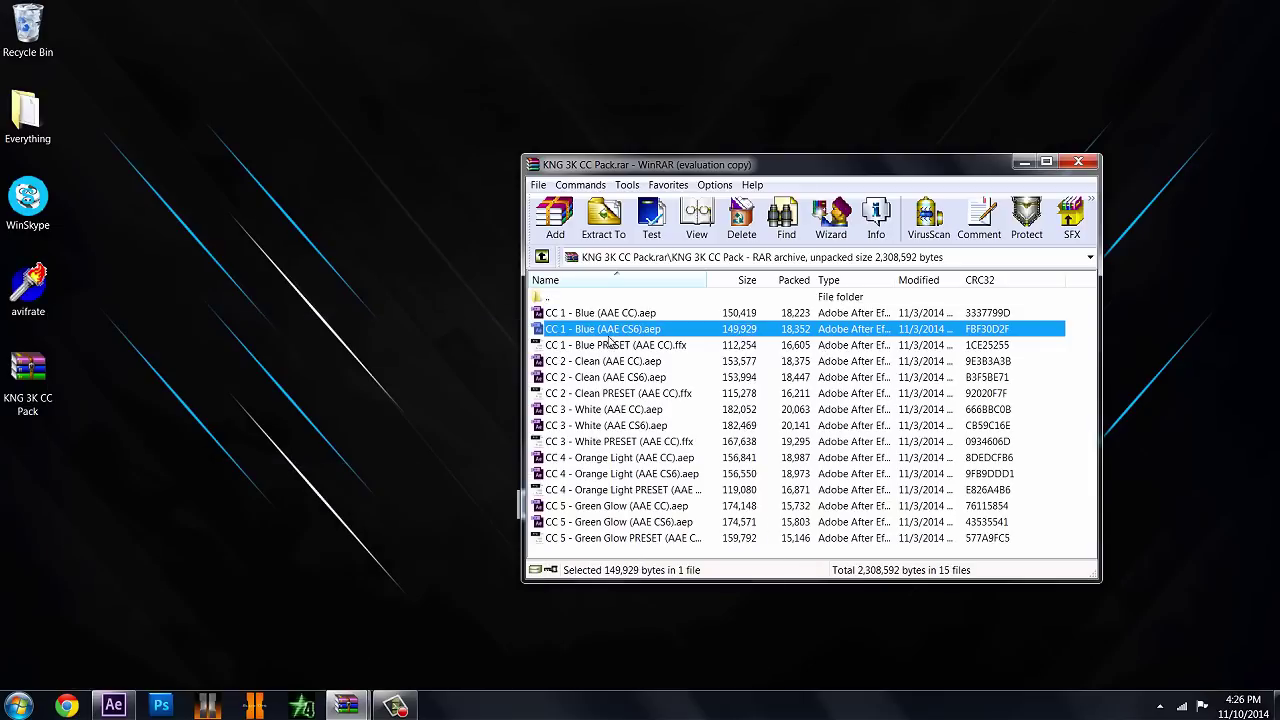
# - Select the CC 1 - Blue preset and CS6 project files, then snap WinRAR to the right half
pyautogui.click(646, 340)
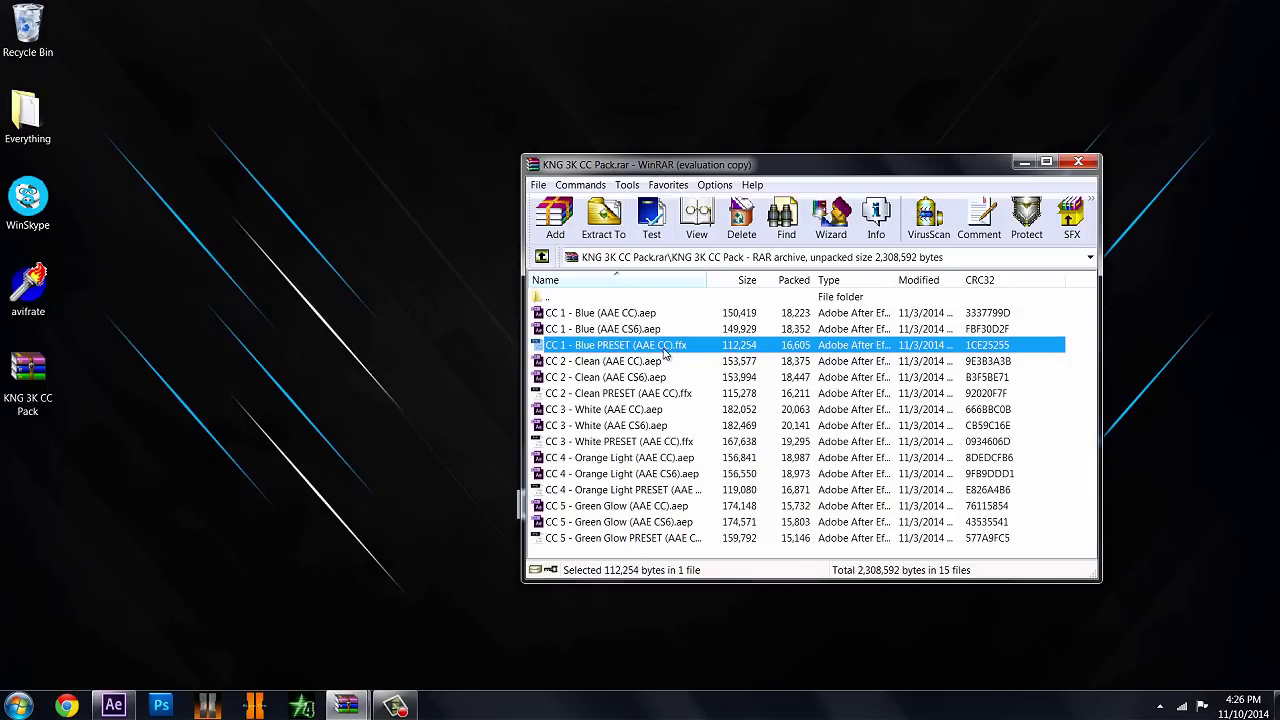
pyautogui.click(610, 332)
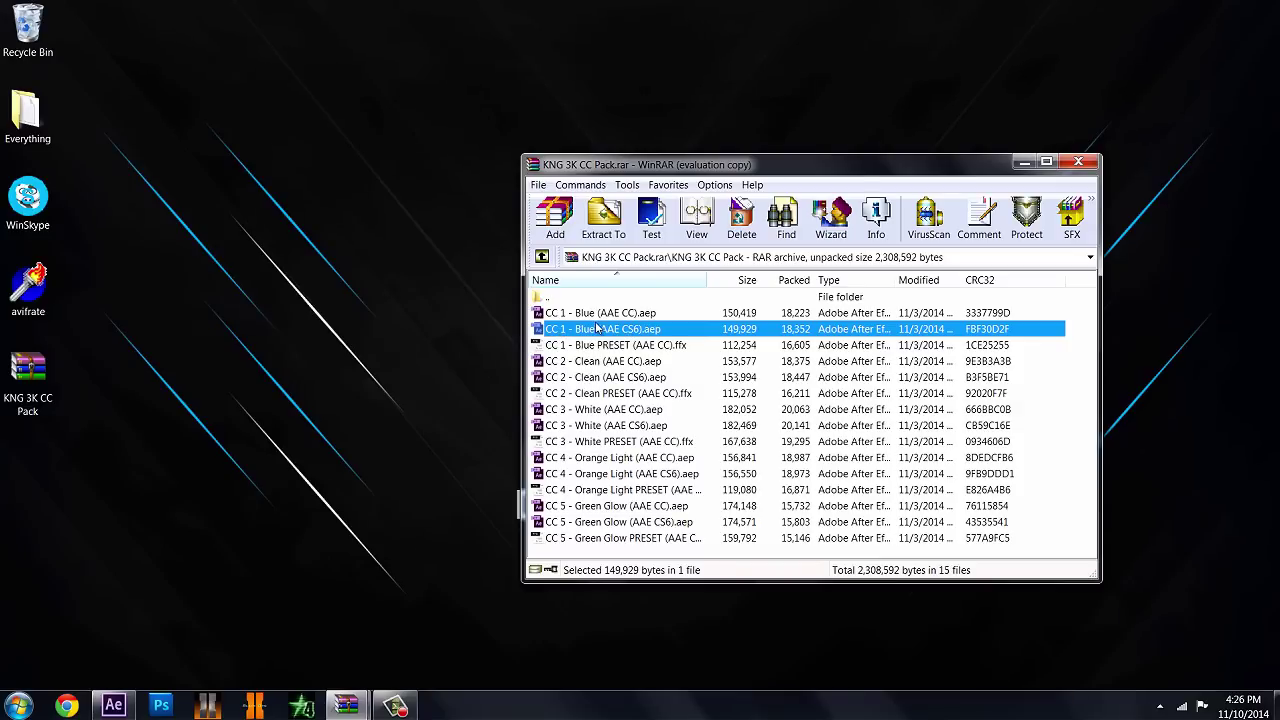
pyautogui.click(615, 348)
pyautogui.moveTo(673, 168); pyautogui.dragTo(1279, 149)
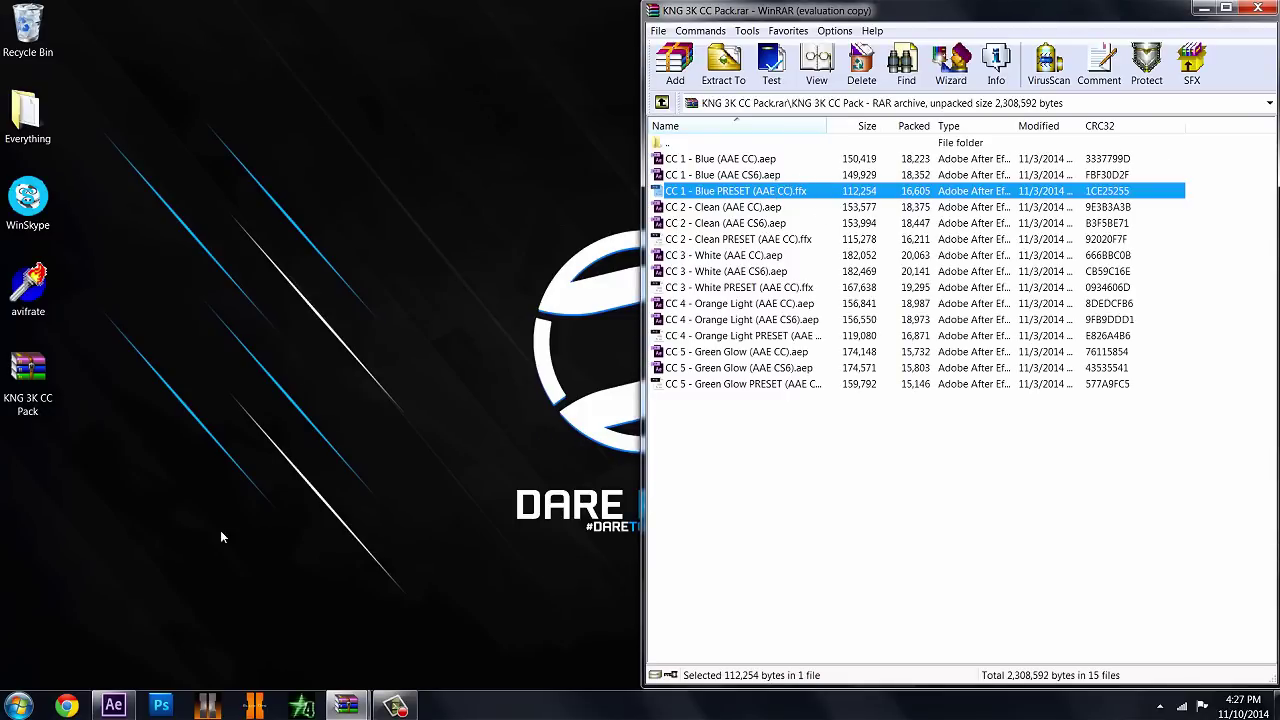
# - Browse C:\Program Files\Adobe\Adobe After Effects CC\Support Files\Presets to the KNG 3K CC Pack folder
pyautogui.click(20, 707)
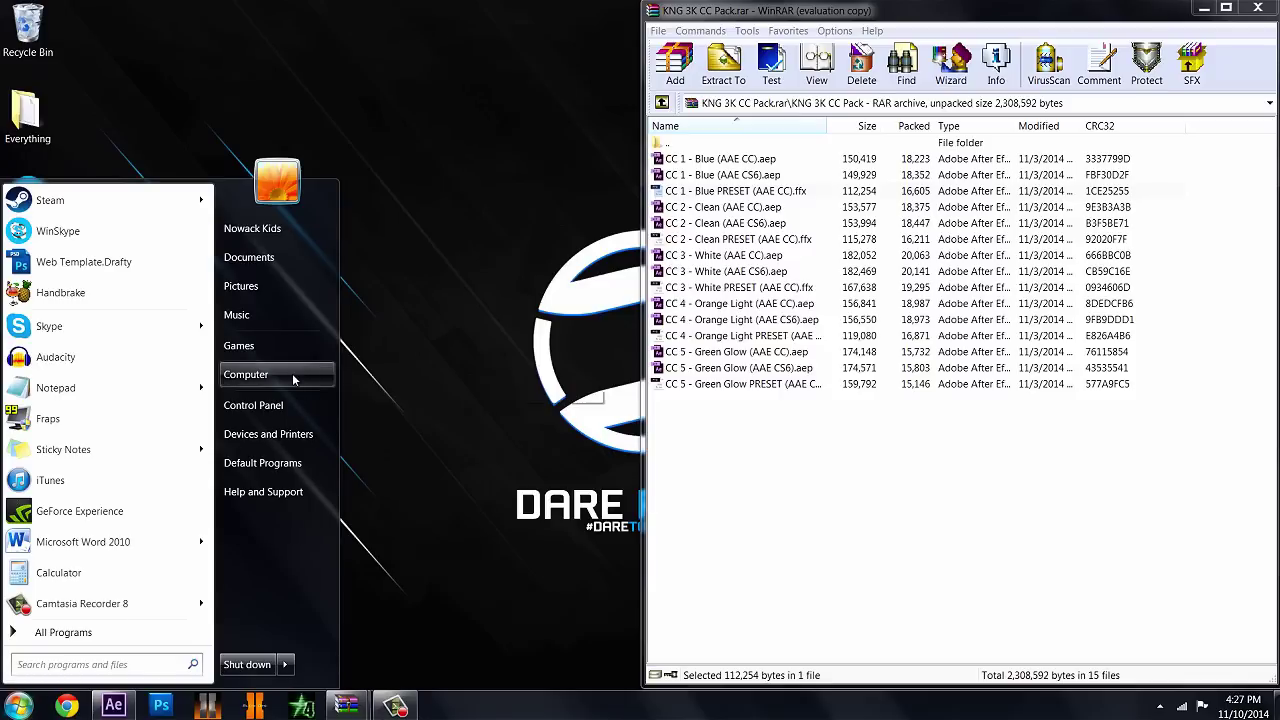
pyautogui.click(295, 379)
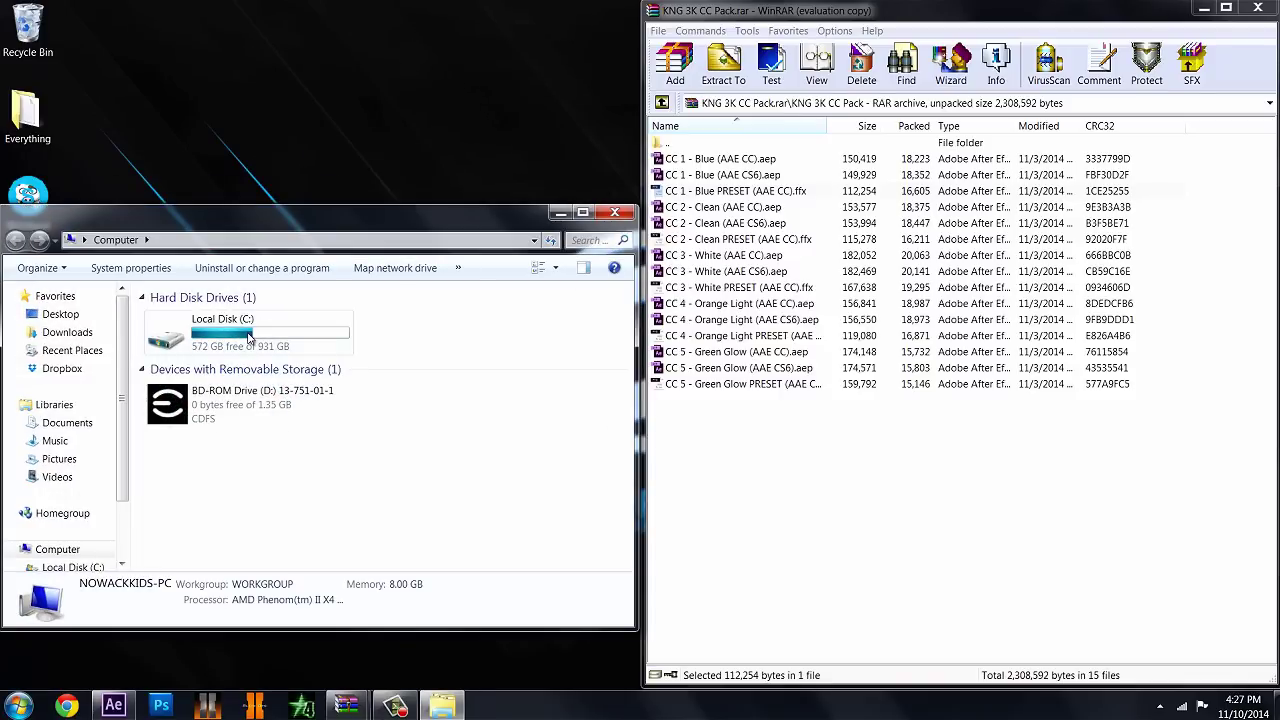
pyautogui.doubleClick(249, 338)
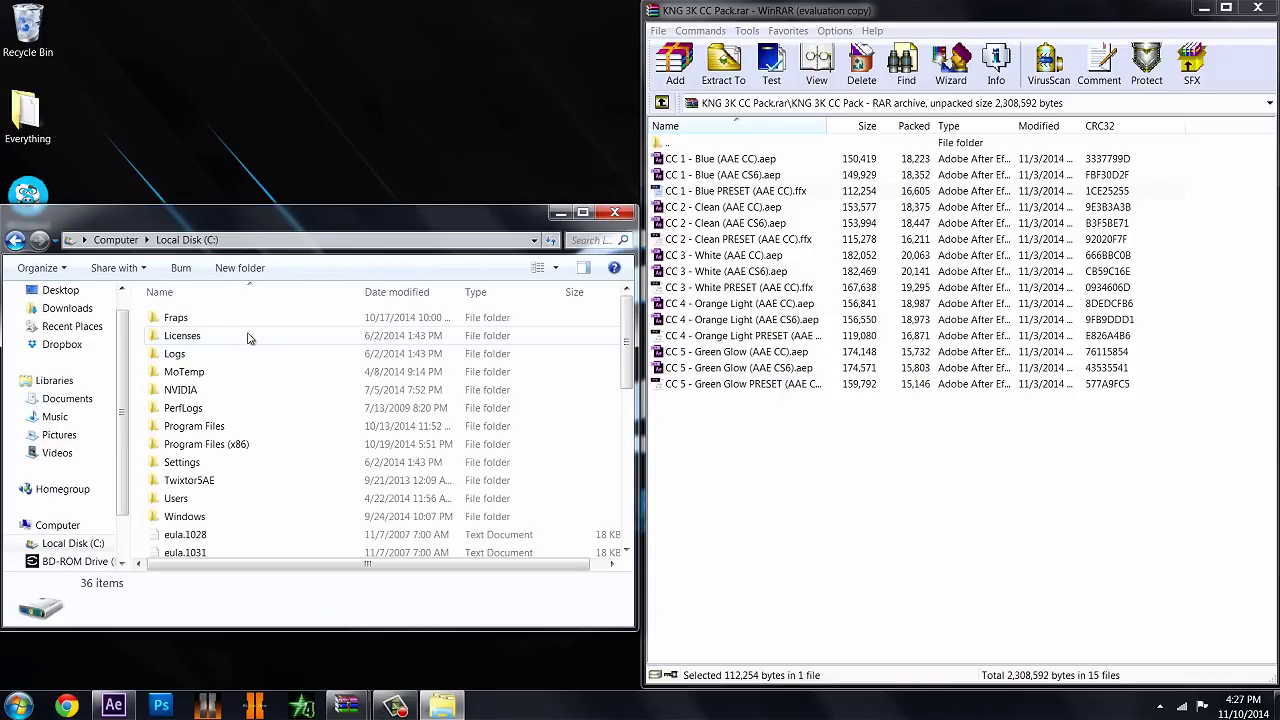
pyautogui.doubleClick(222, 428)
pyautogui.doubleClick(211, 320)
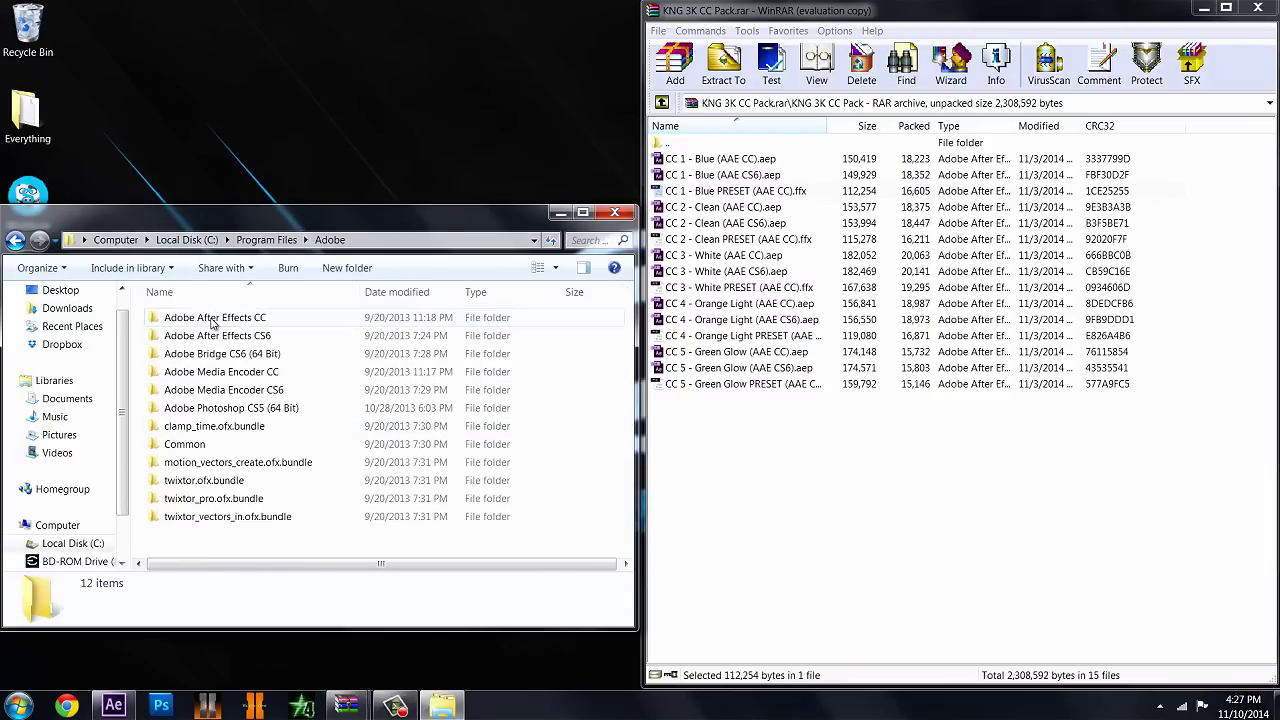
pyautogui.click(272, 318)
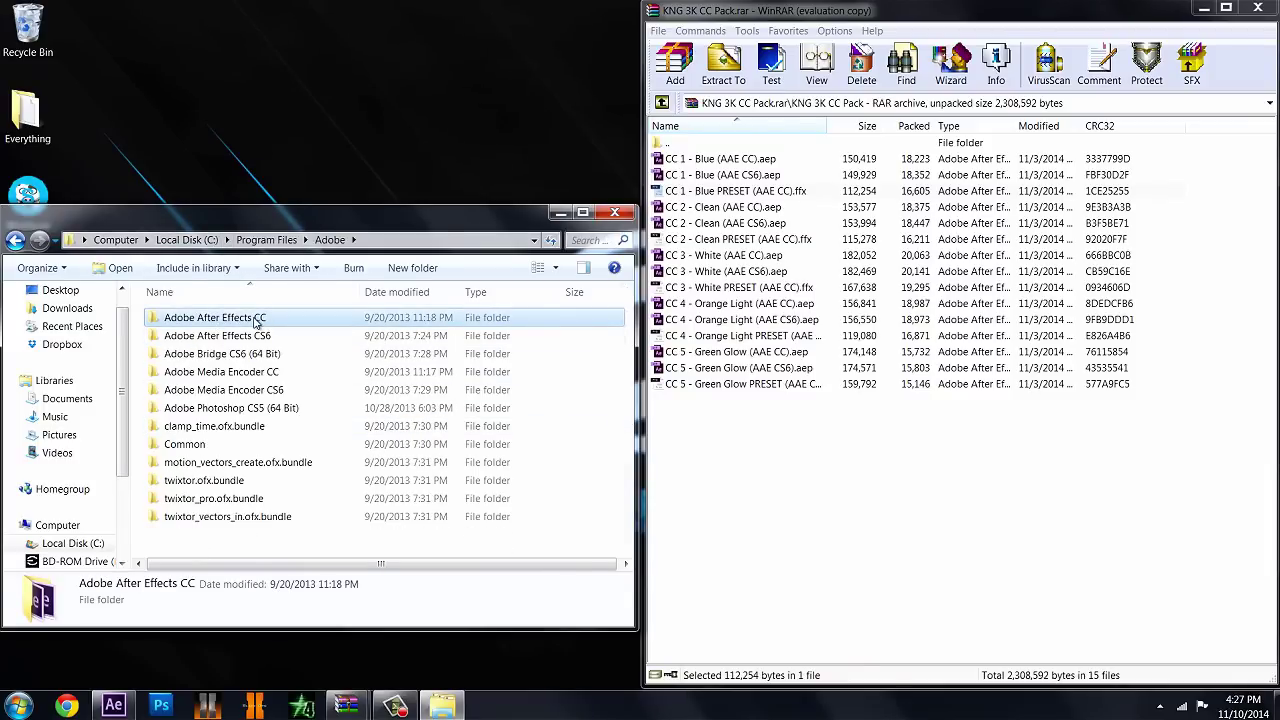
pyautogui.doubleClick(256, 320)
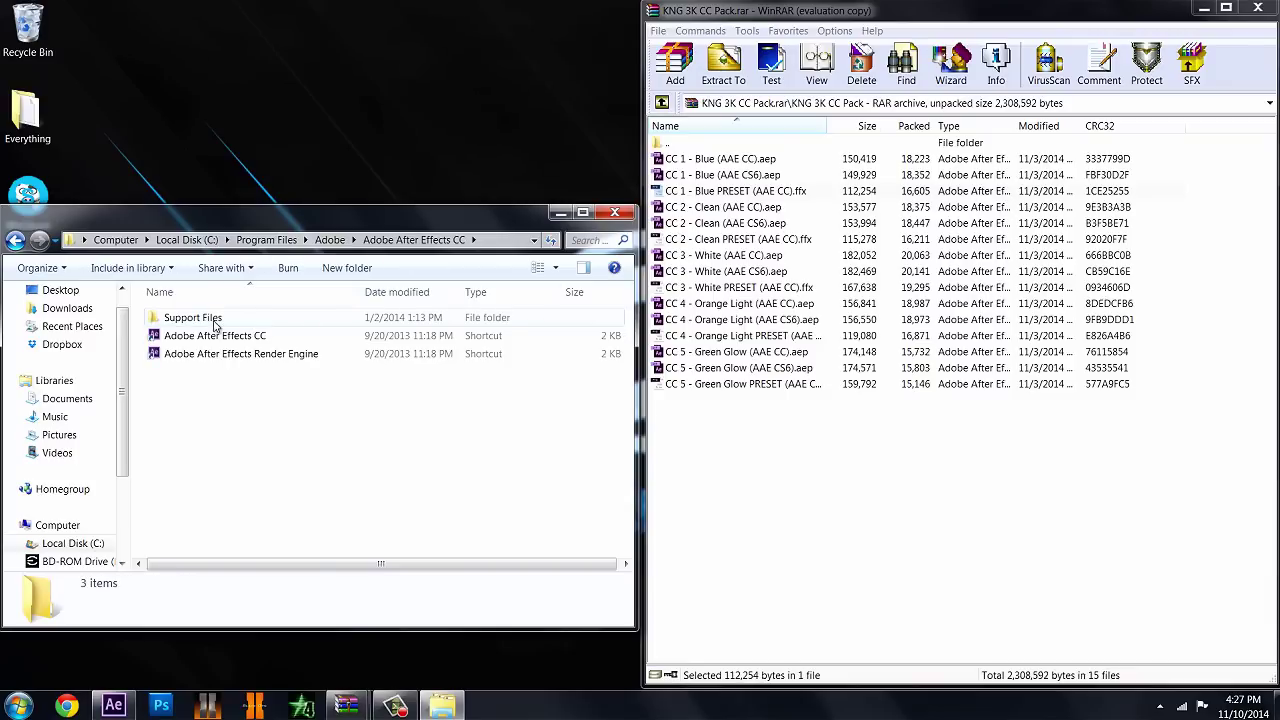
pyautogui.doubleClick(213, 322)
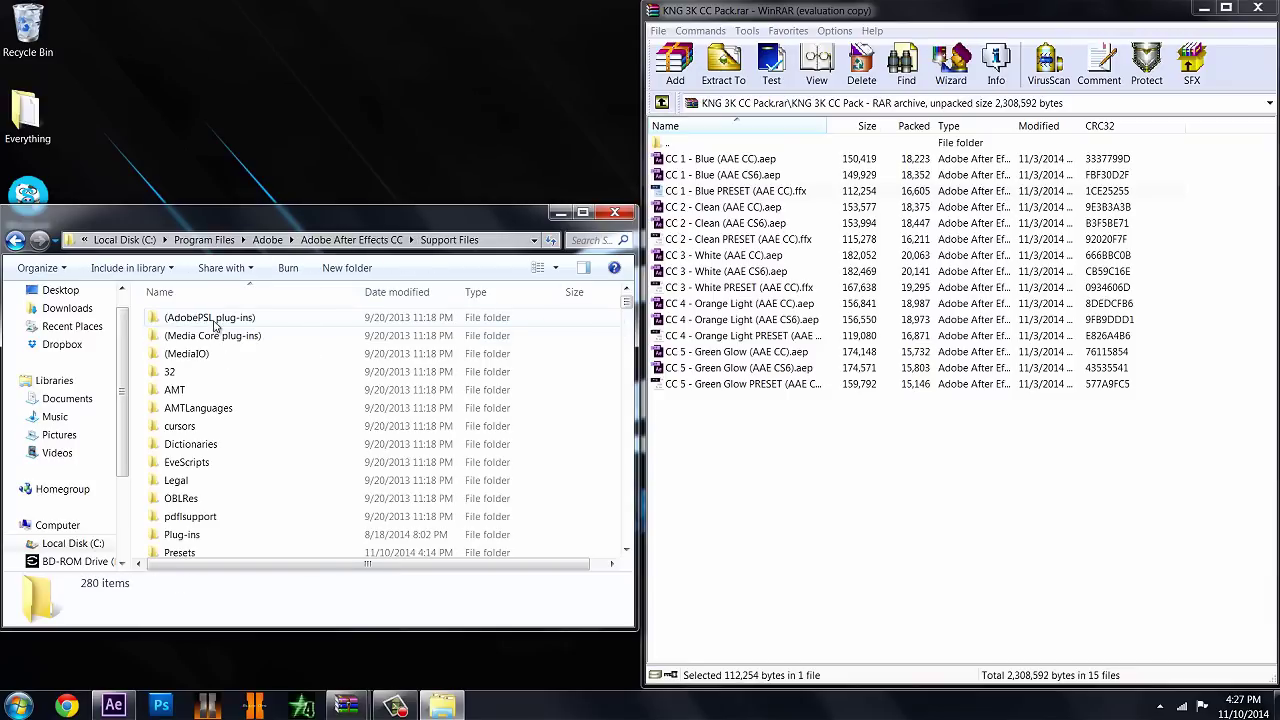
pyautogui.doubleClick(180, 548)
pyautogui.doubleClick(365, 206)
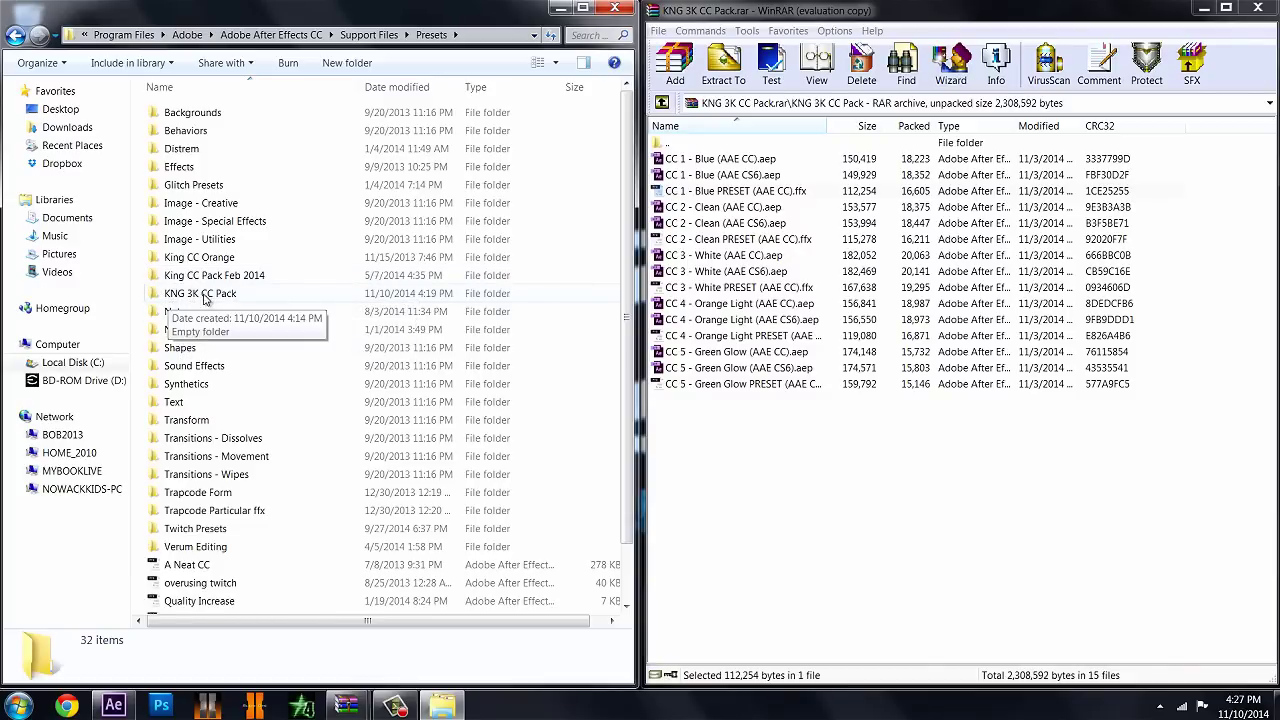
pyautogui.doubleClick(247, 296)
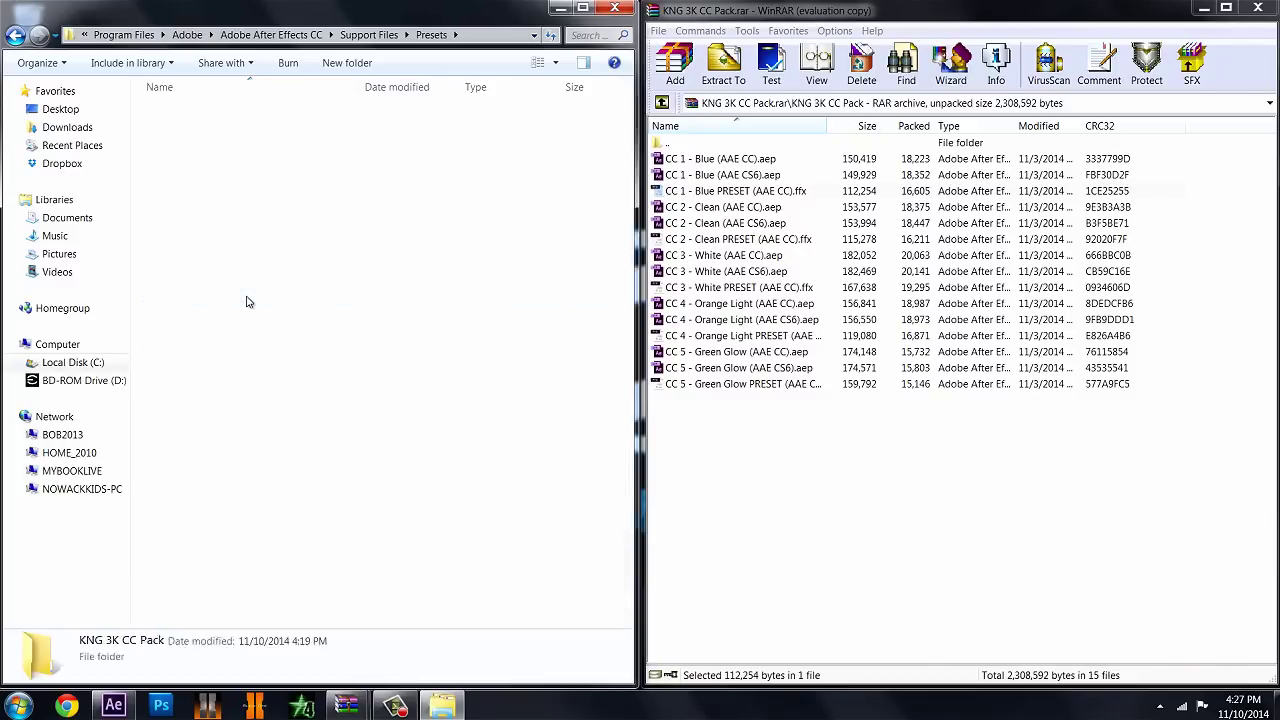
# - Copy the Blue, Clean, White, Orange Light and Green Glow PRESET files in, allowing folder access each time
pyautogui.click(720, 193)
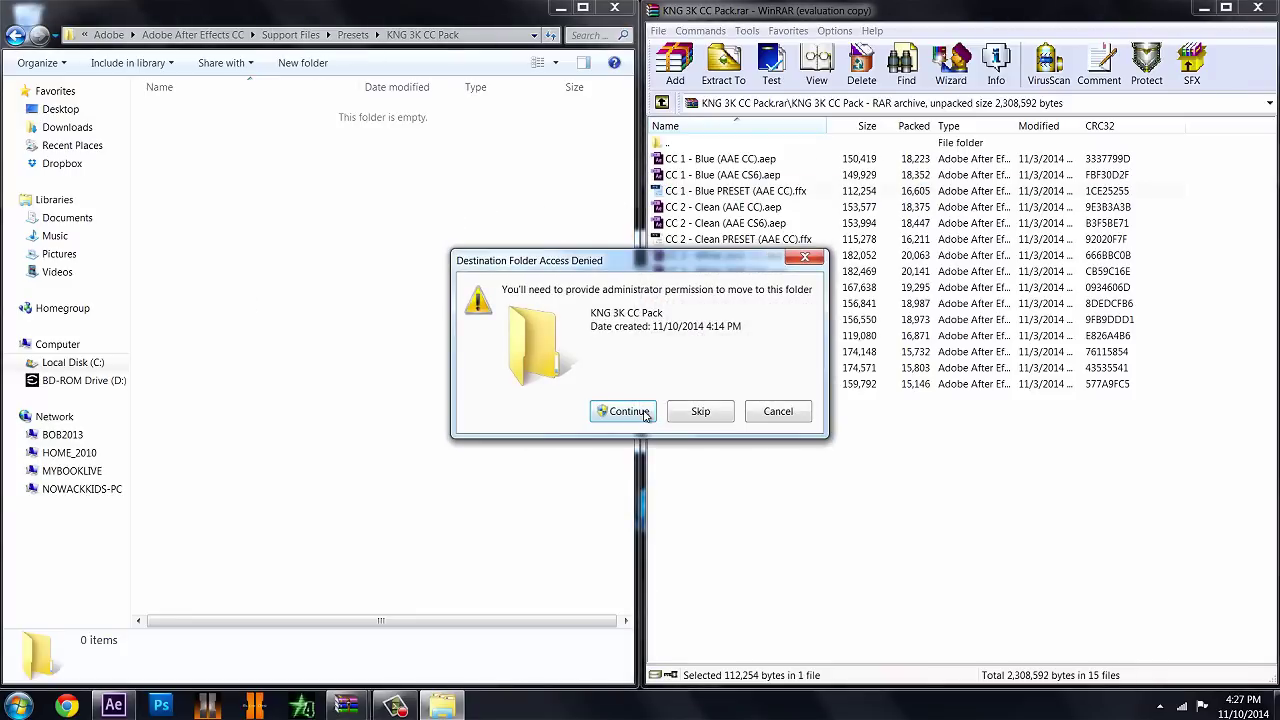
pyautogui.click(645, 415)
pyautogui.moveTo(725, 239); pyautogui.dragTo(420, 246)
pyautogui.press('Return')
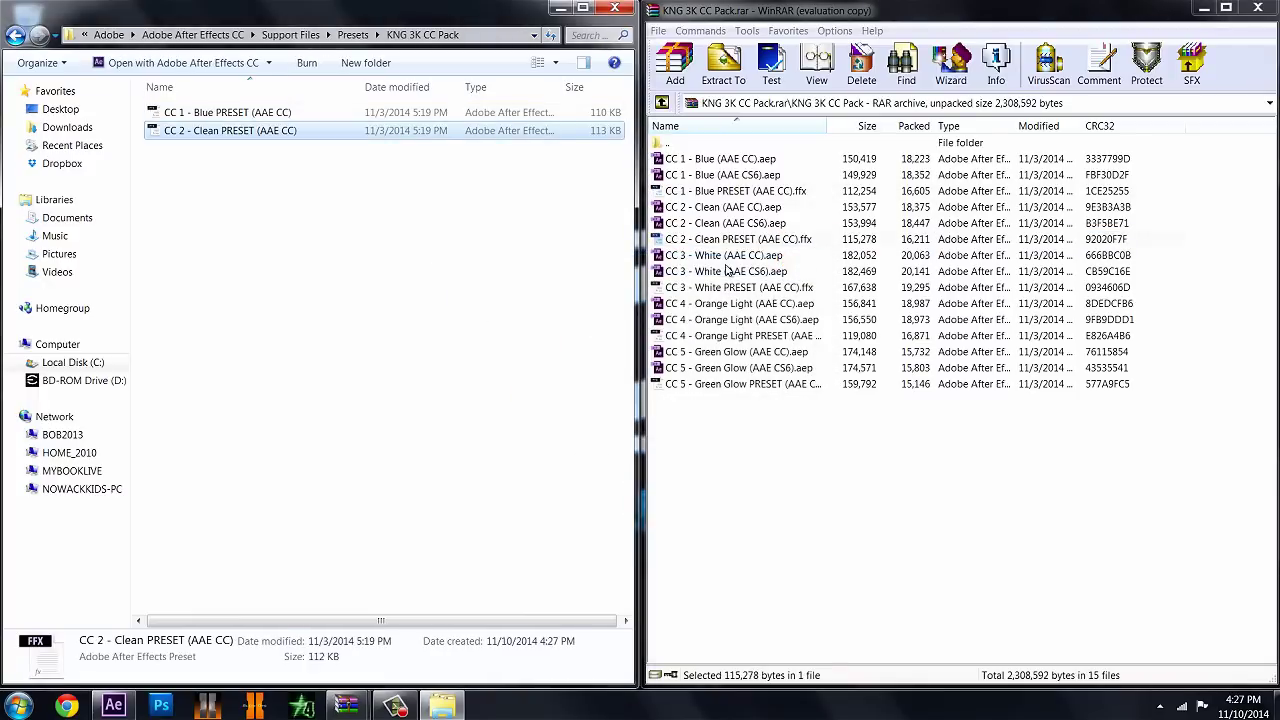
pyautogui.moveTo(725, 290); pyautogui.dragTo(390, 270)
pyautogui.press('Return')
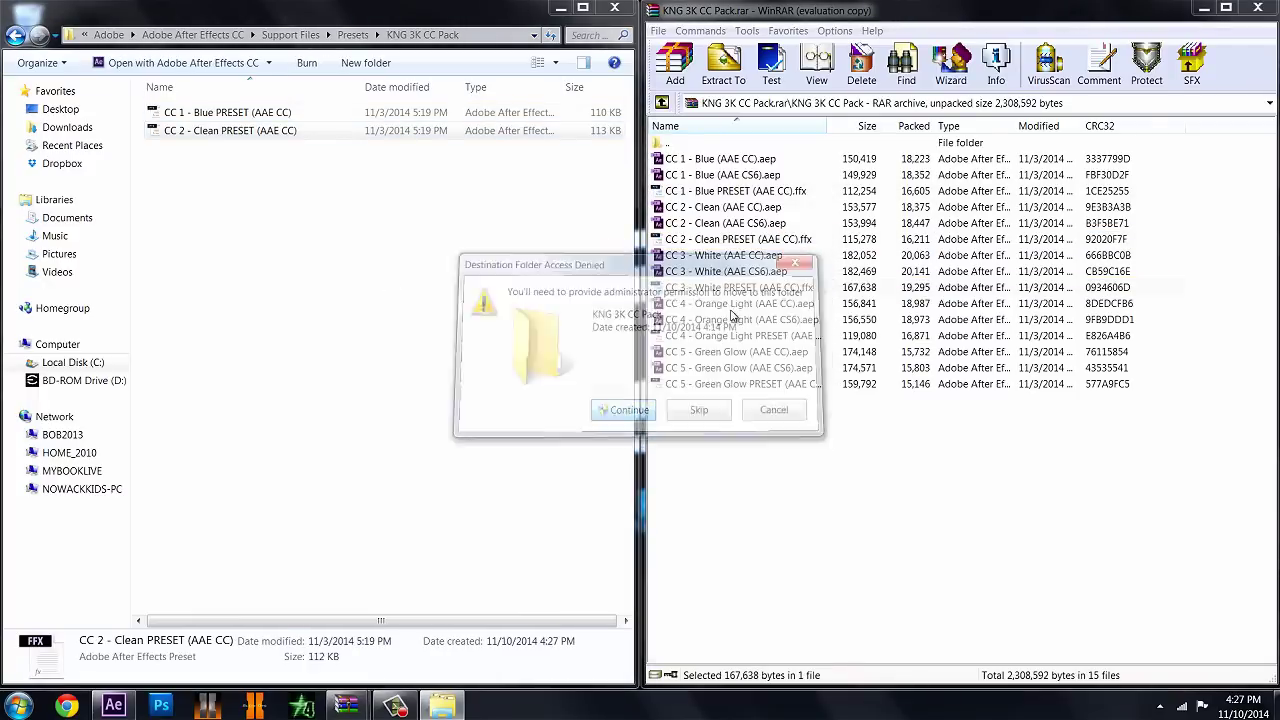
pyautogui.moveTo(733, 335); pyautogui.dragTo(325, 274)
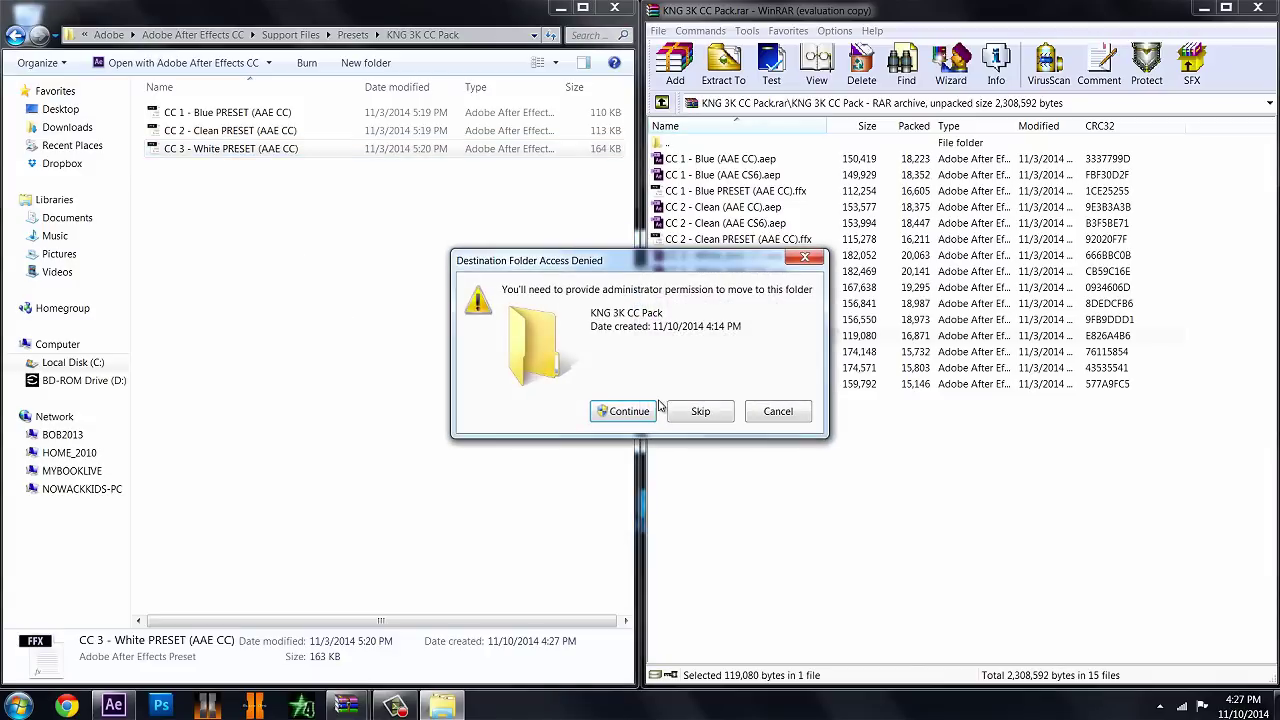
pyautogui.press('Return')
pyautogui.moveTo(730, 383); pyautogui.dragTo(277, 294)
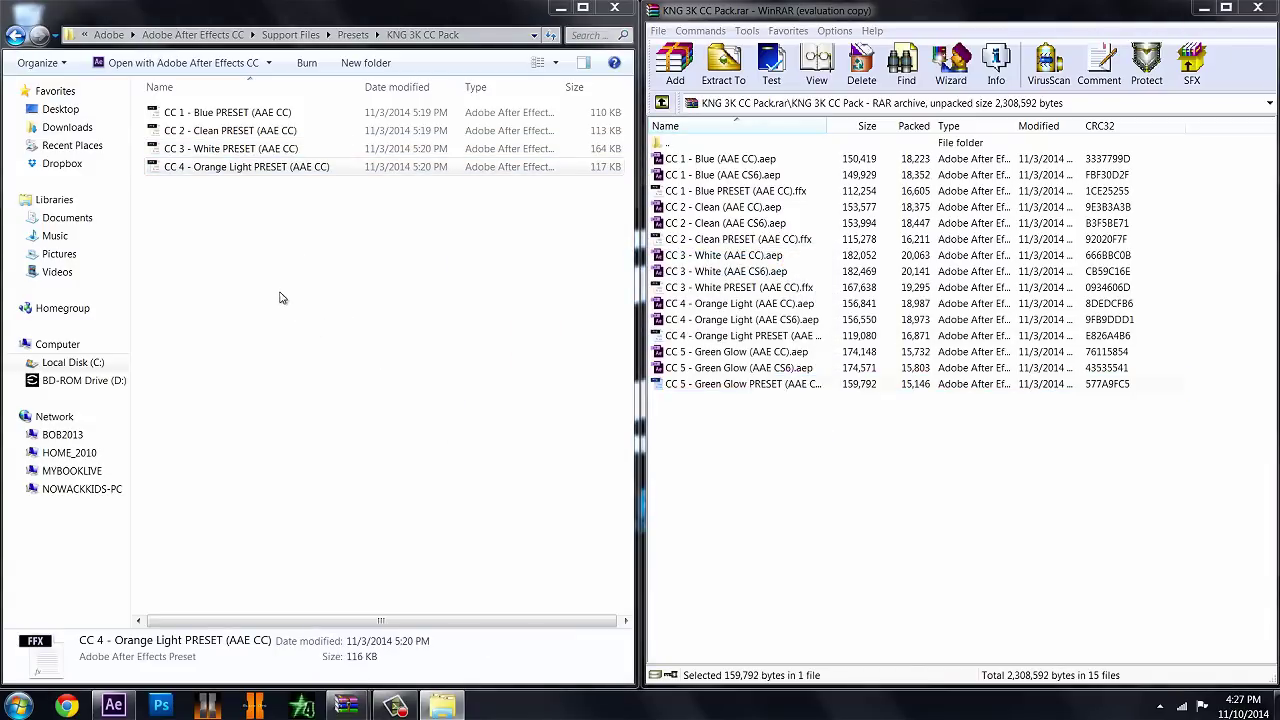
pyautogui.click(614, 416)
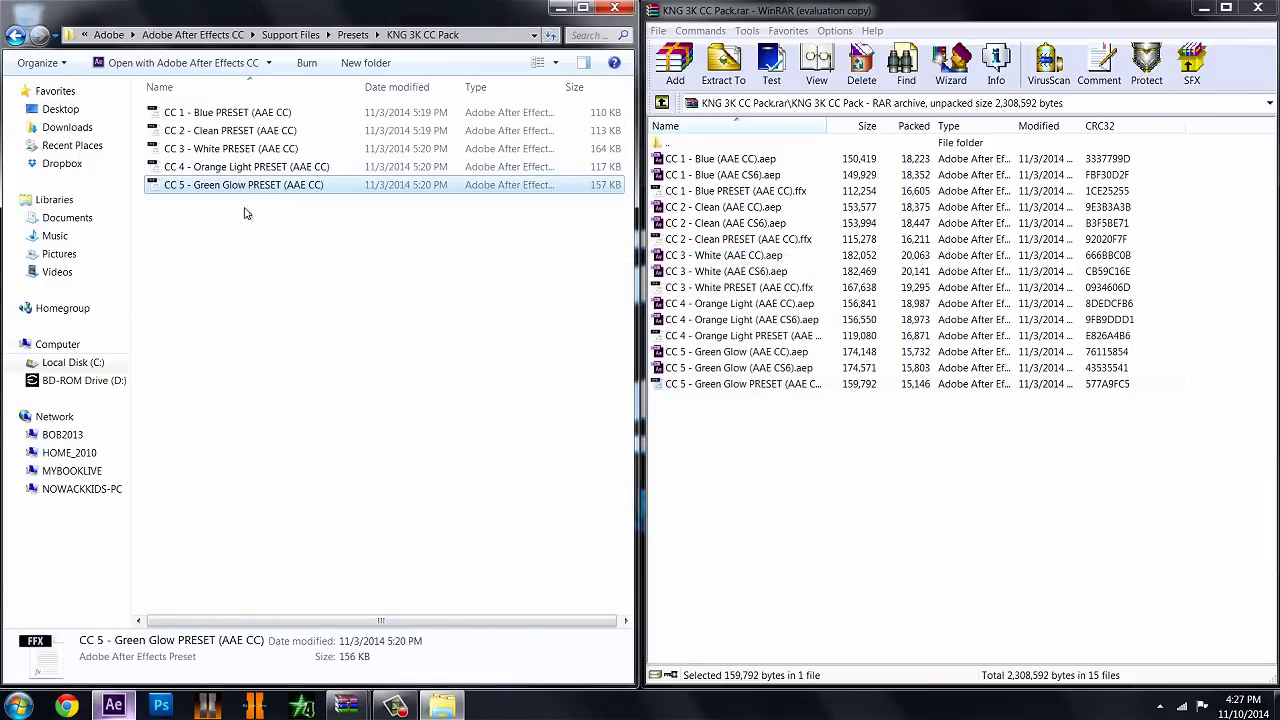
pyautogui.click(275, 237)
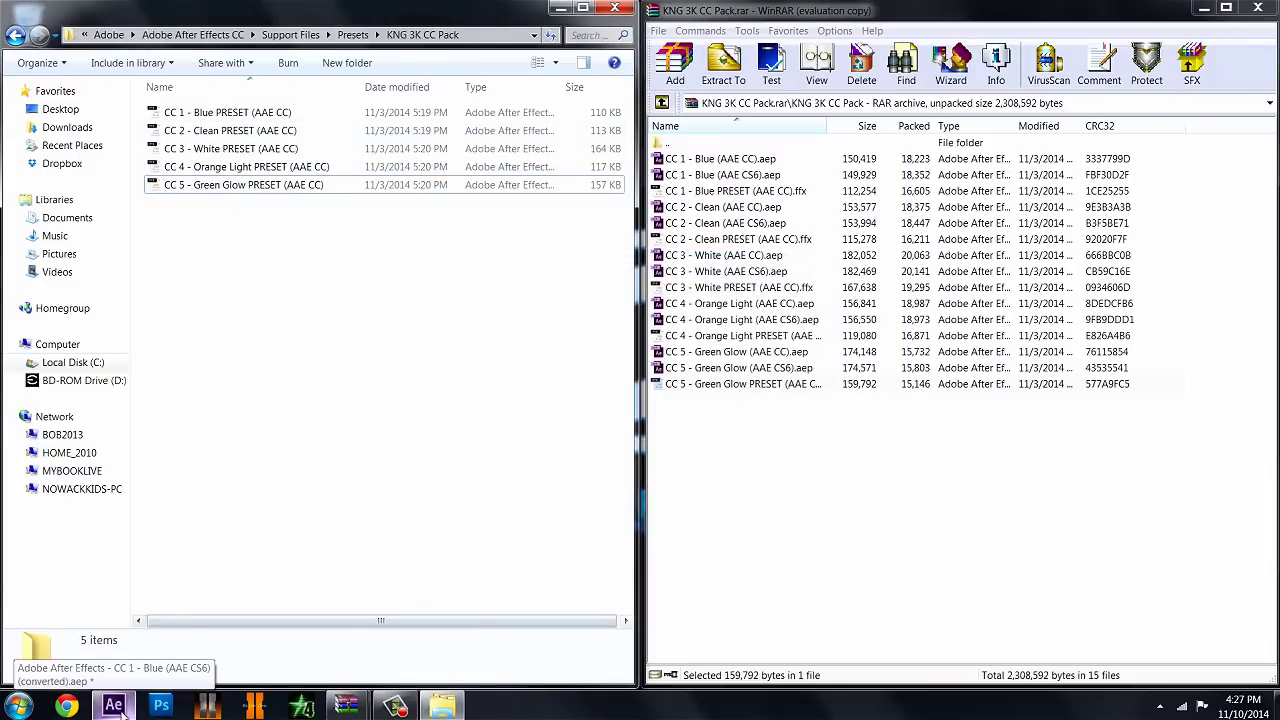
# - Strip all effects from Adjustment Layer 1 in the After Effects project
pyautogui.click(117, 708)
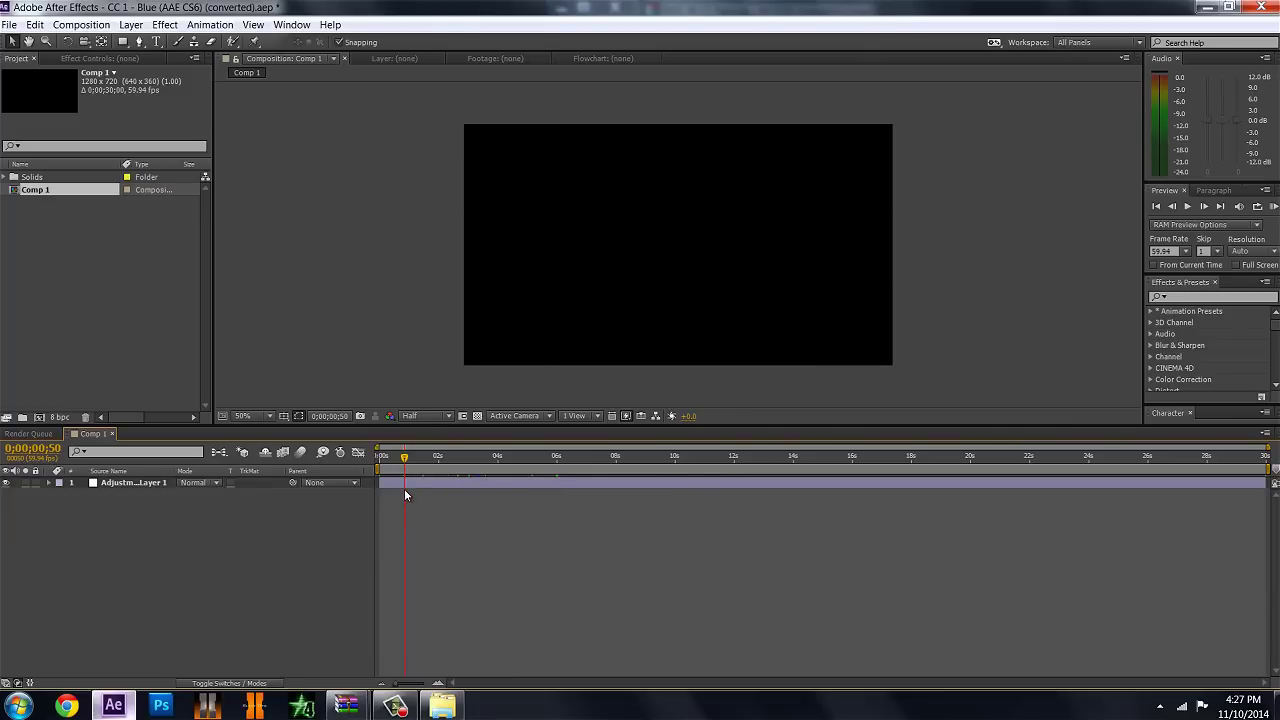
pyautogui.click(404, 487)
pyautogui.click(100, 58)
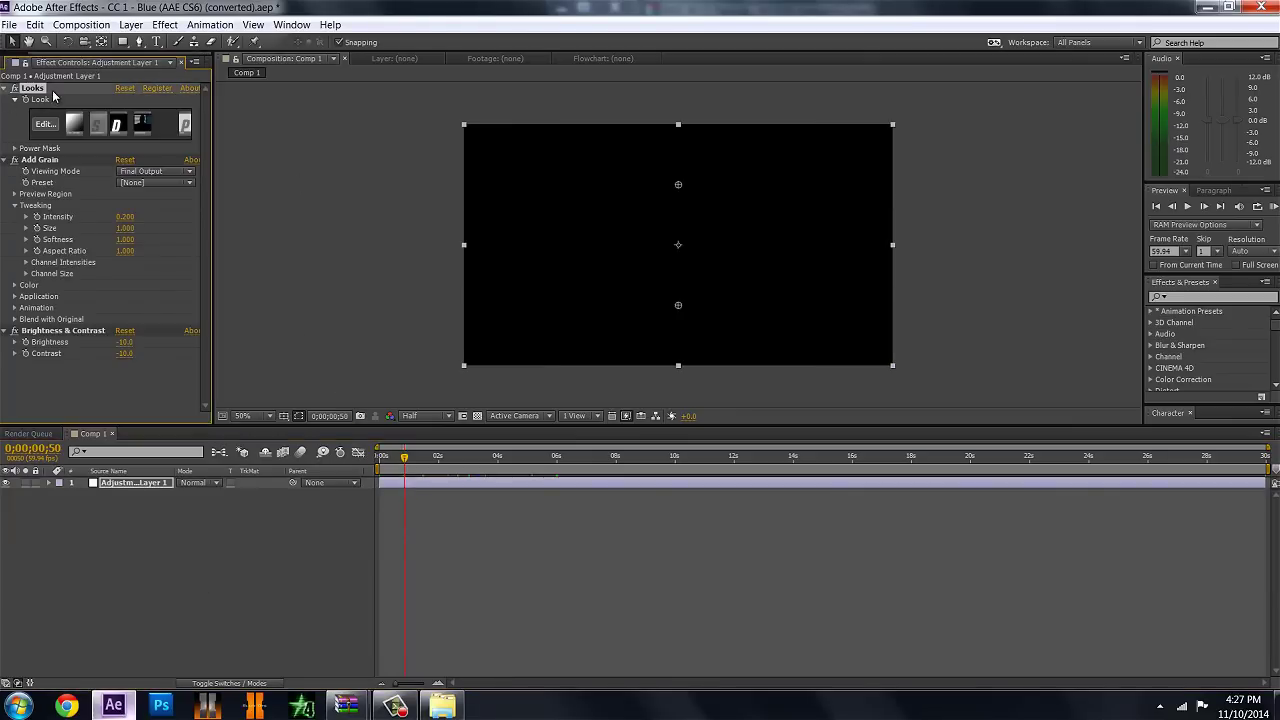
pyautogui.hotkey('ctrl', 'a')
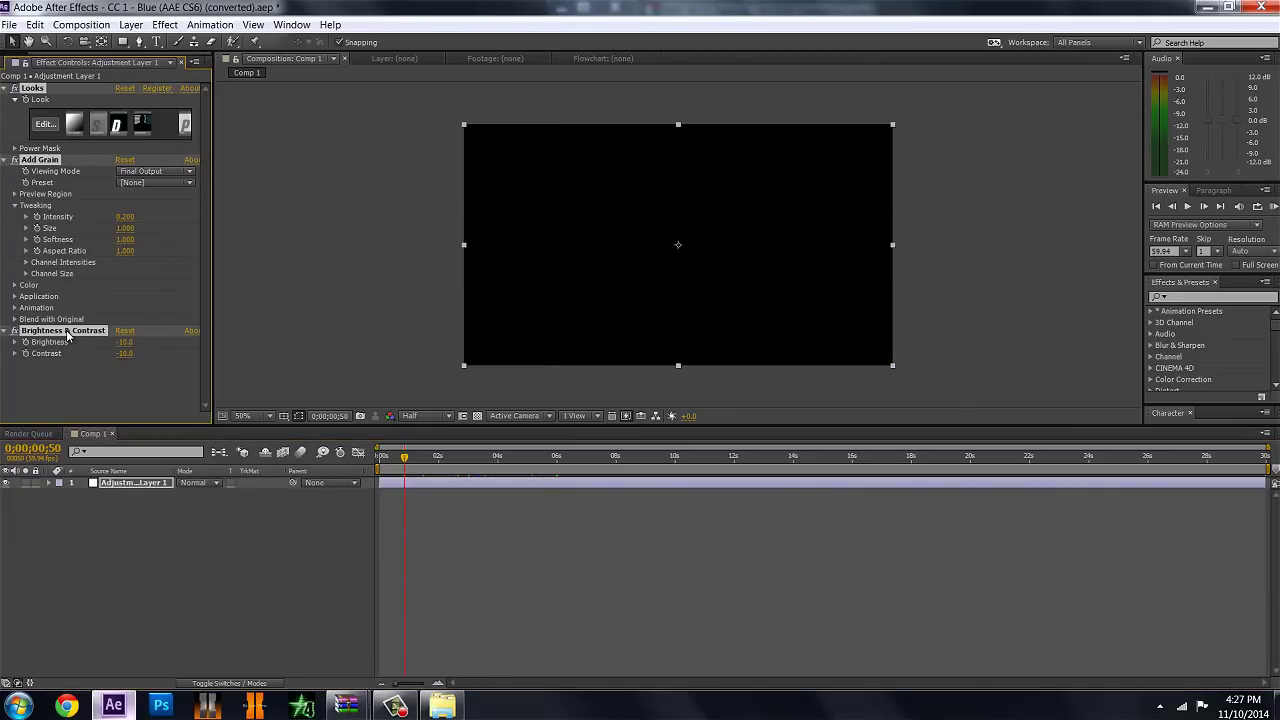
pyautogui.press('Delete')
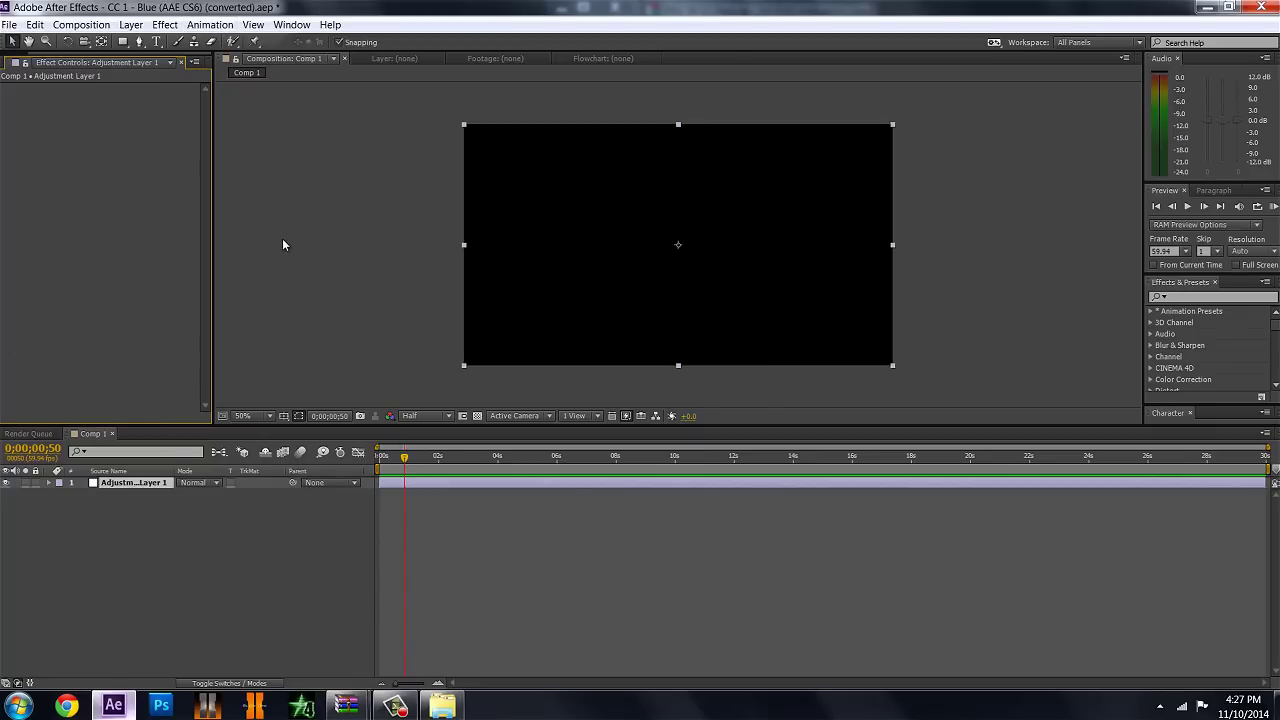
# - Add a new adjustment layer with Ctrl+Alt+Y, delete the old layer, and select Adjustment Layer 2
pyautogui.hotkey('ctrl', 'alt', 'y')
pyautogui.click(141, 494)
pyautogui.press('Delete')
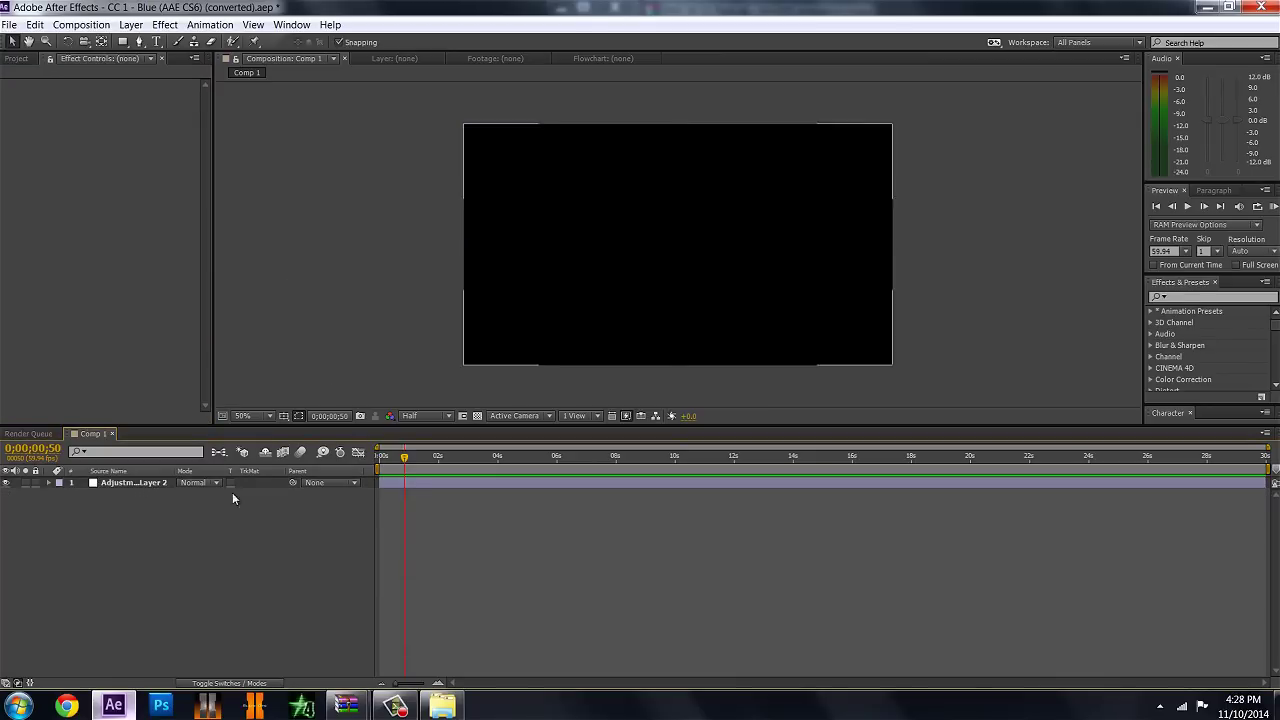
pyautogui.click(461, 483)
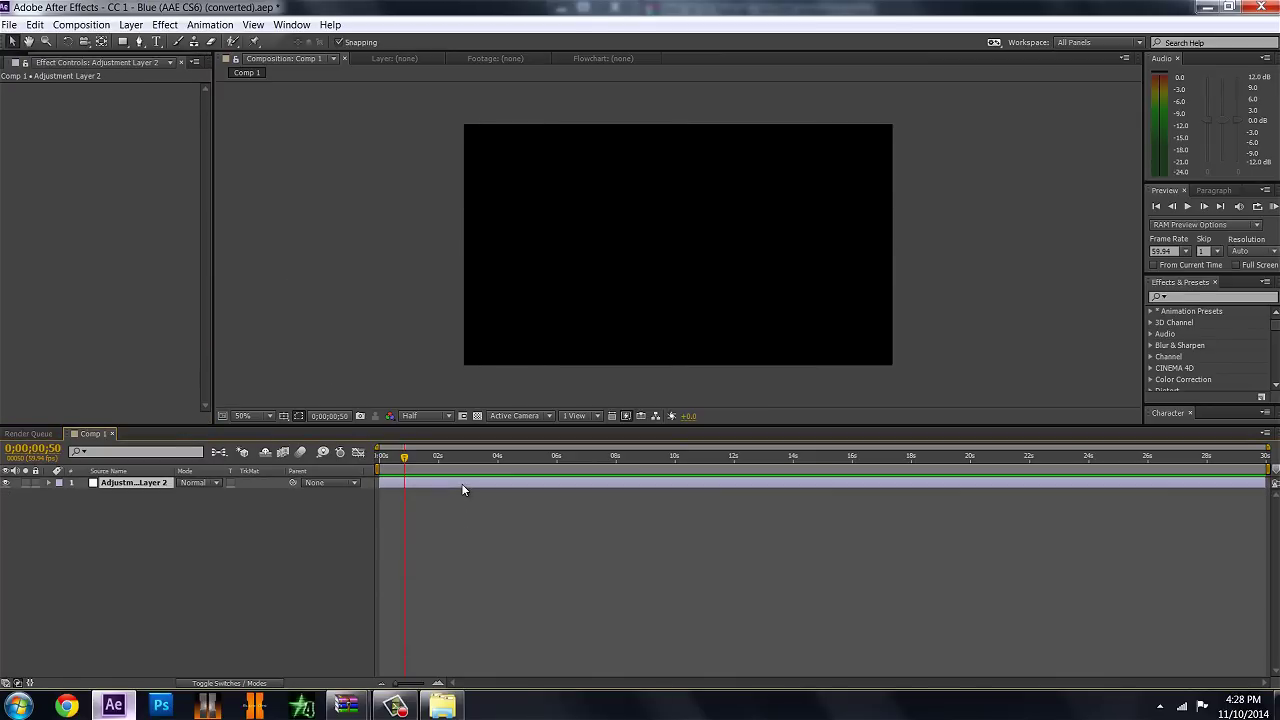
# - Choose Animation > Apply Animation Preset and move up the folder tree to Local Disk (C:)
pyautogui.click(210, 24)
pyautogui.click(245, 61)
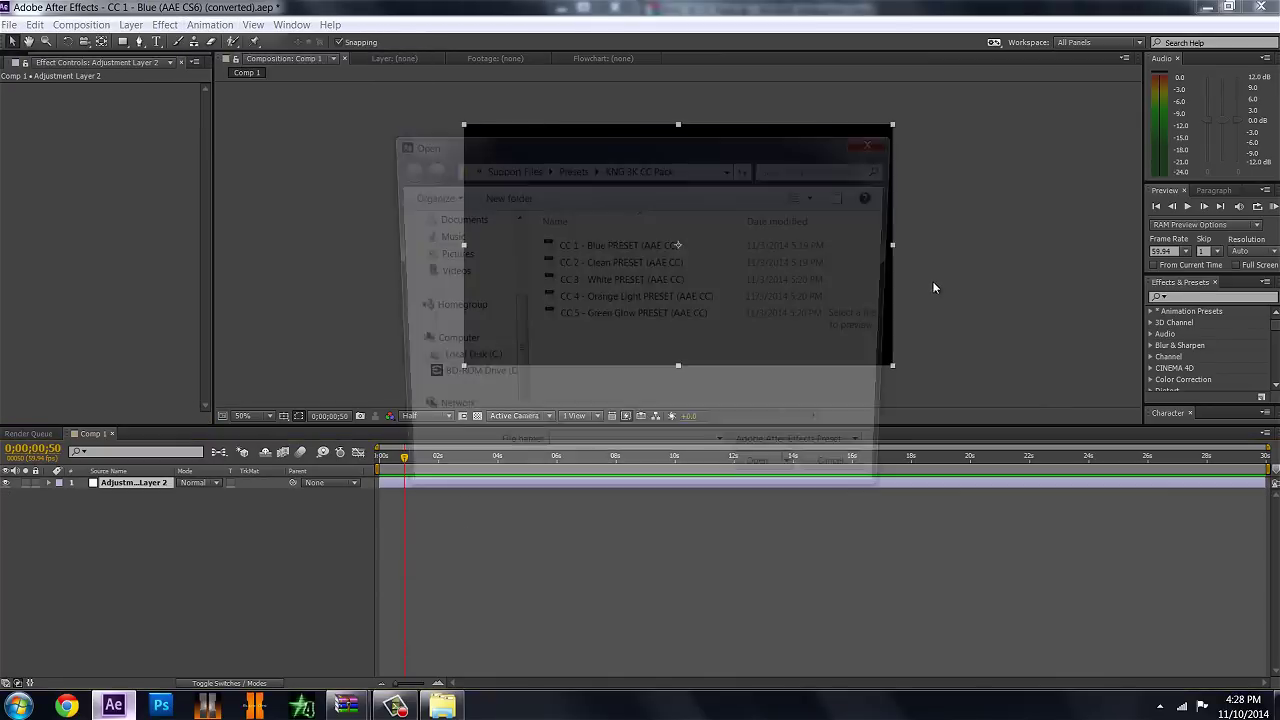
pyautogui.click(507, 167)
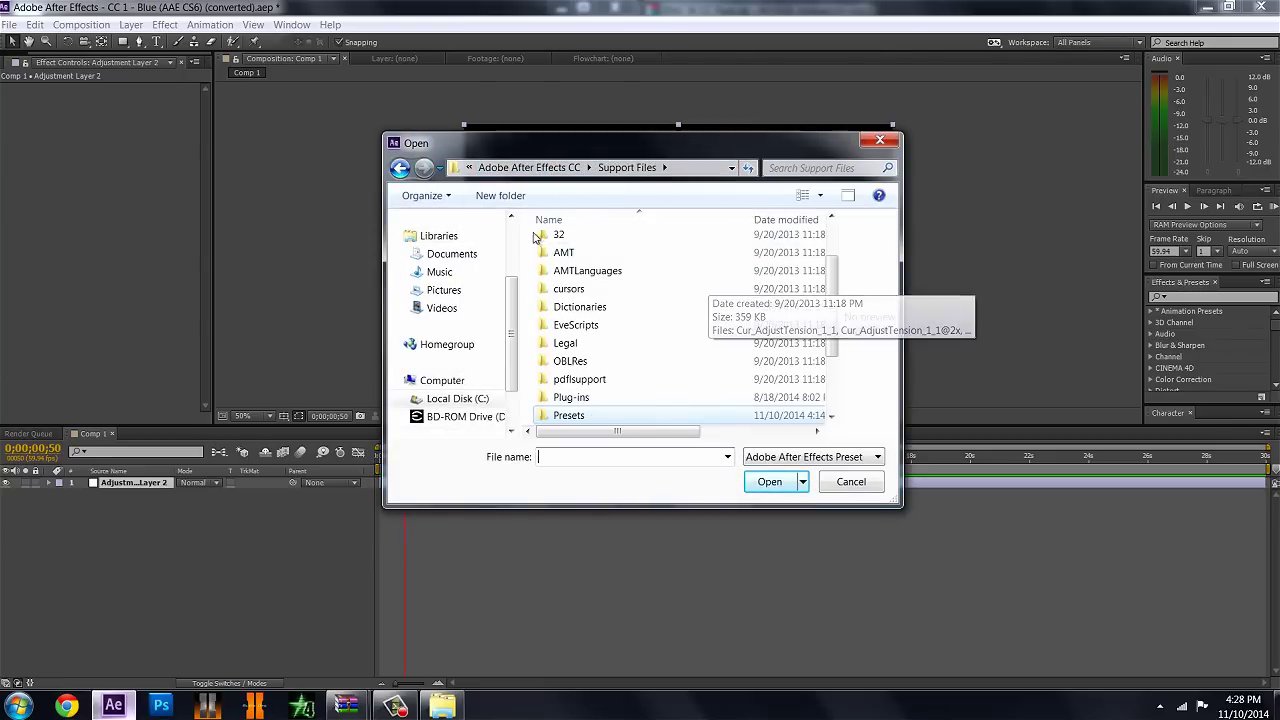
pyautogui.click(513, 168)
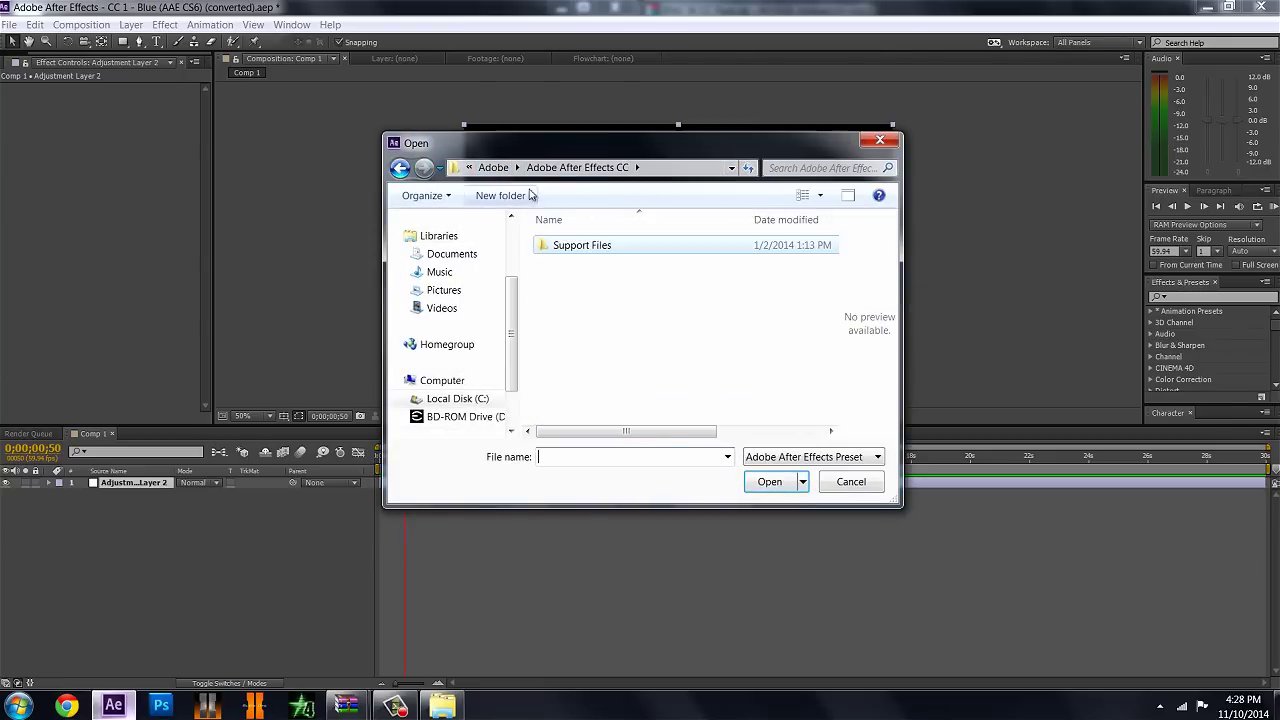
pyautogui.click(465, 399)
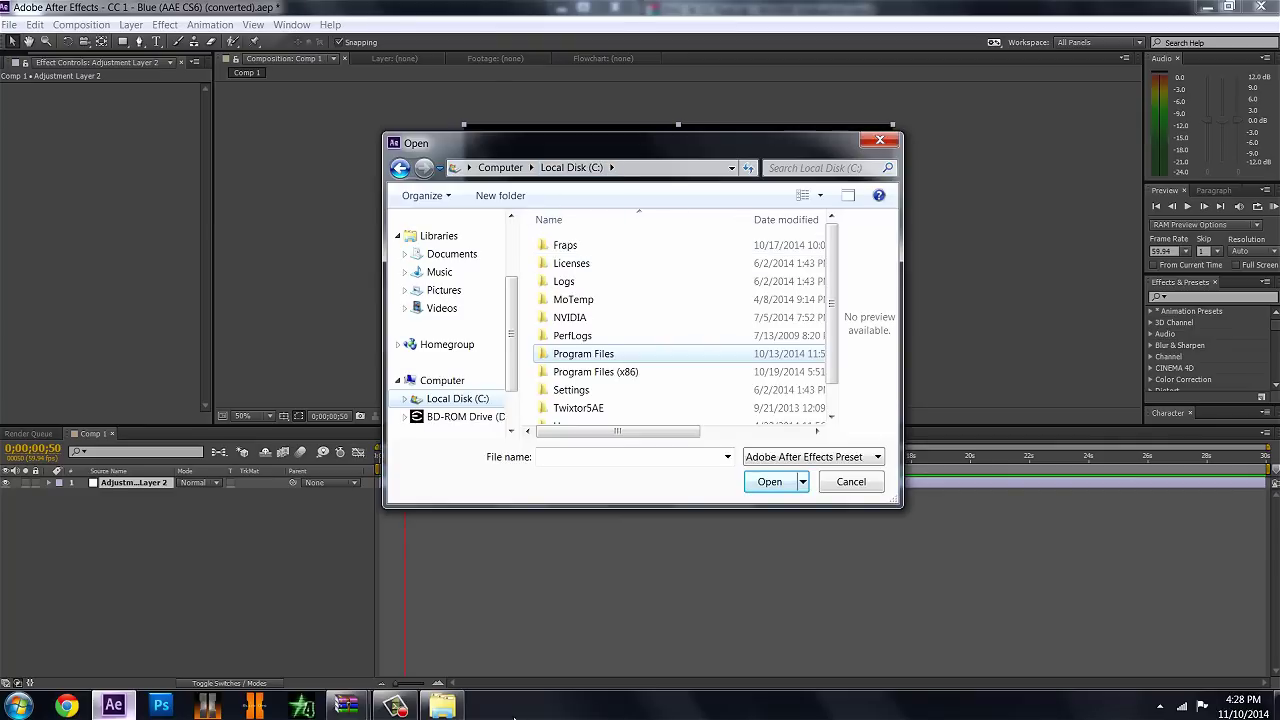
pyautogui.moveTo(565, 128); pyautogui.dragTo(502, 95)
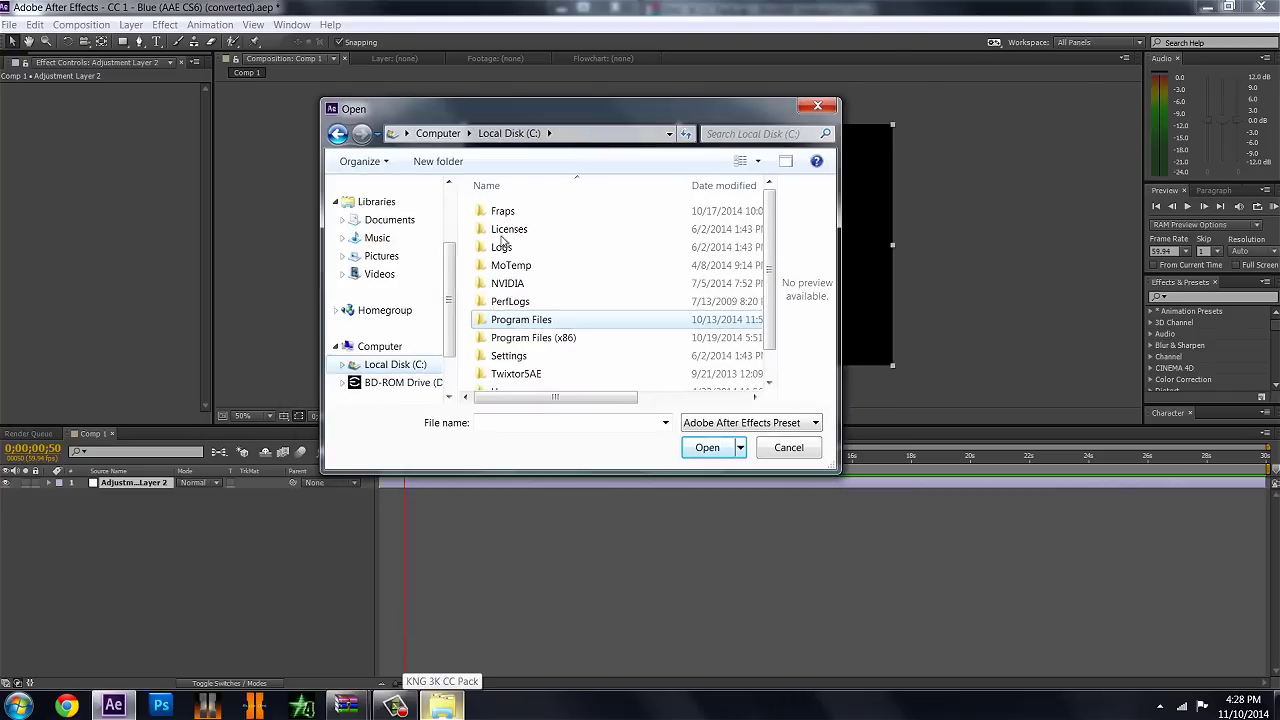
# - Browse through Program Files to Support Files\Presets\KNG 3K CC Pack and choose CC 1 - Blue PRESET
pyautogui.click(437, 133)
pyautogui.doubleClick(530, 218)
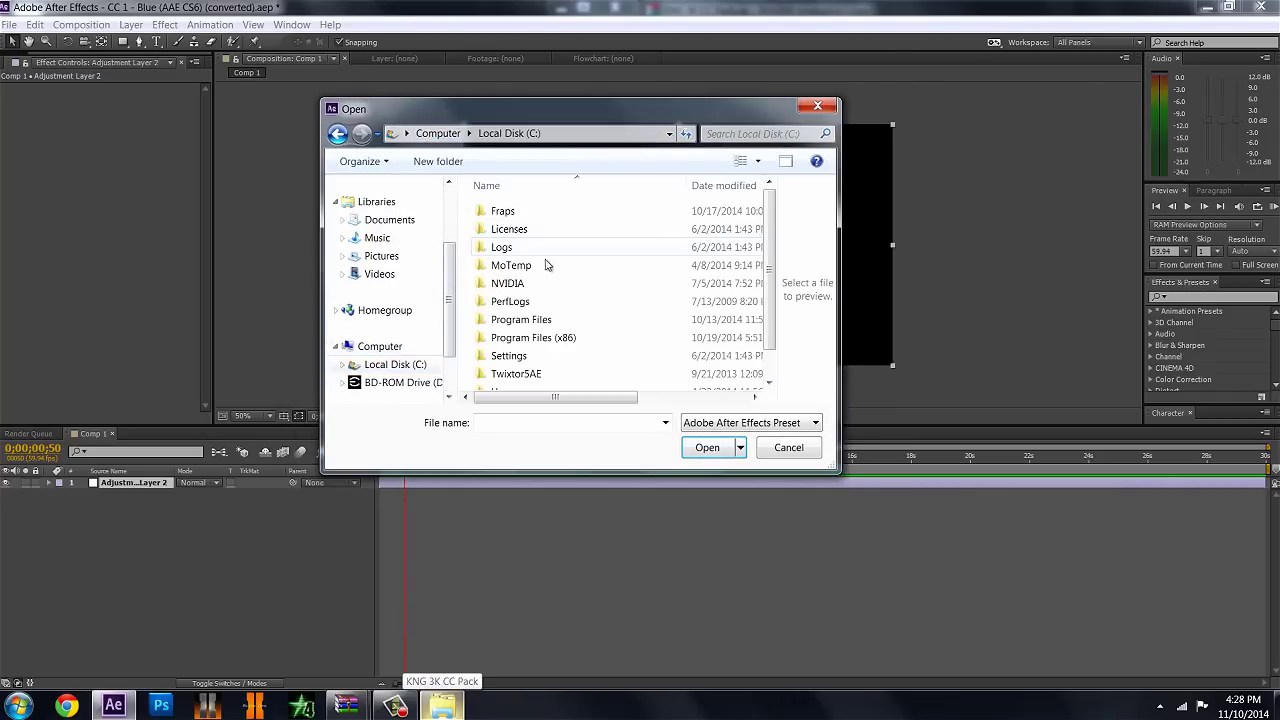
pyautogui.doubleClick(540, 320)
pyautogui.doubleClick(521, 212)
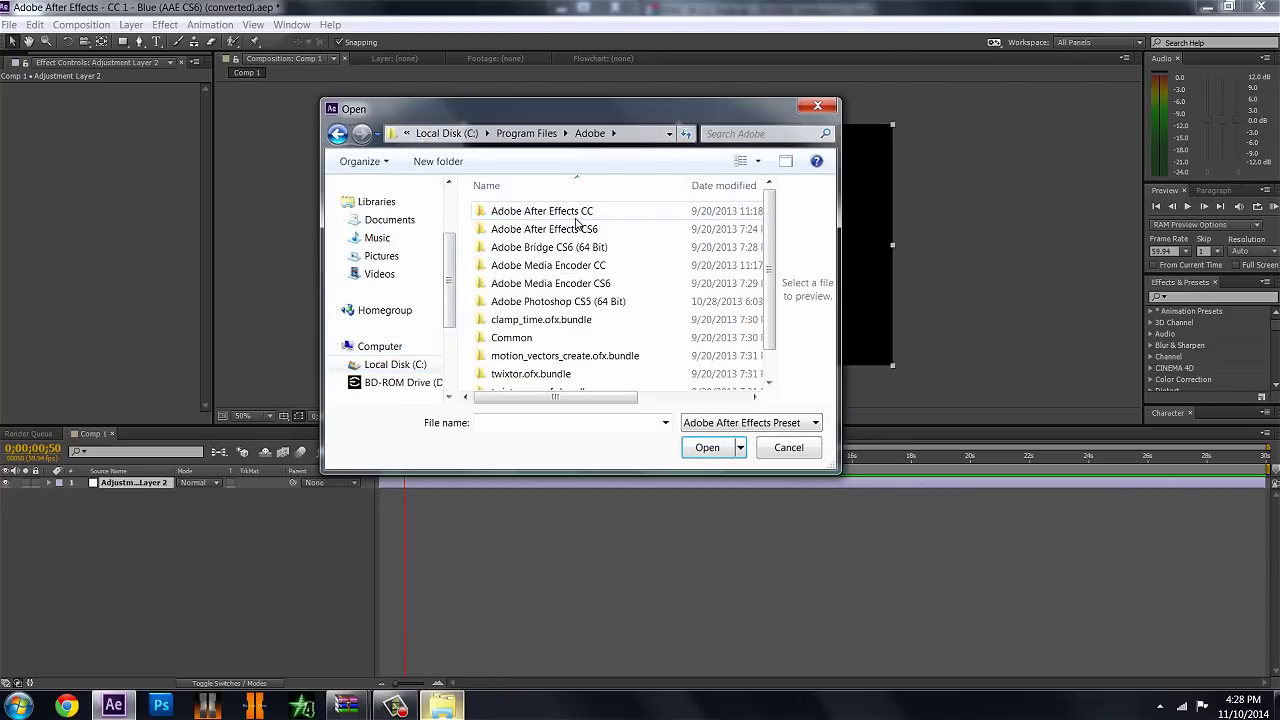
pyautogui.doubleClick(521, 212)
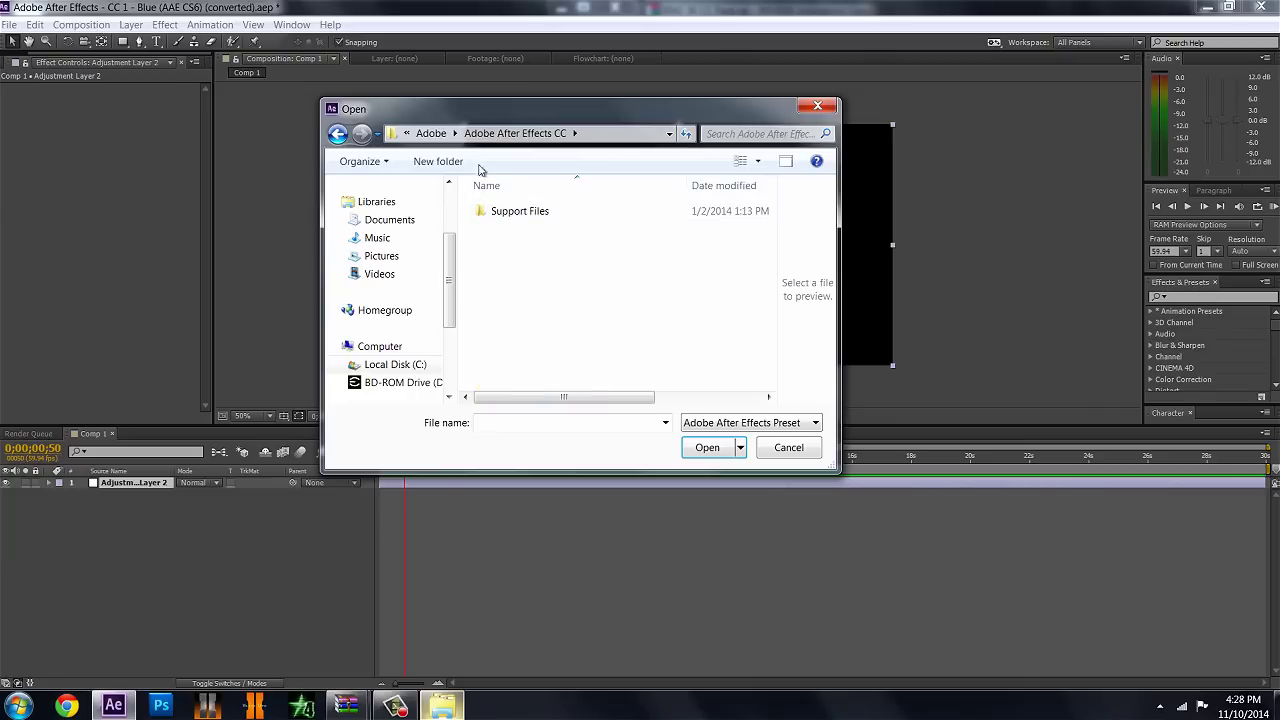
pyautogui.doubleClick(518, 211)
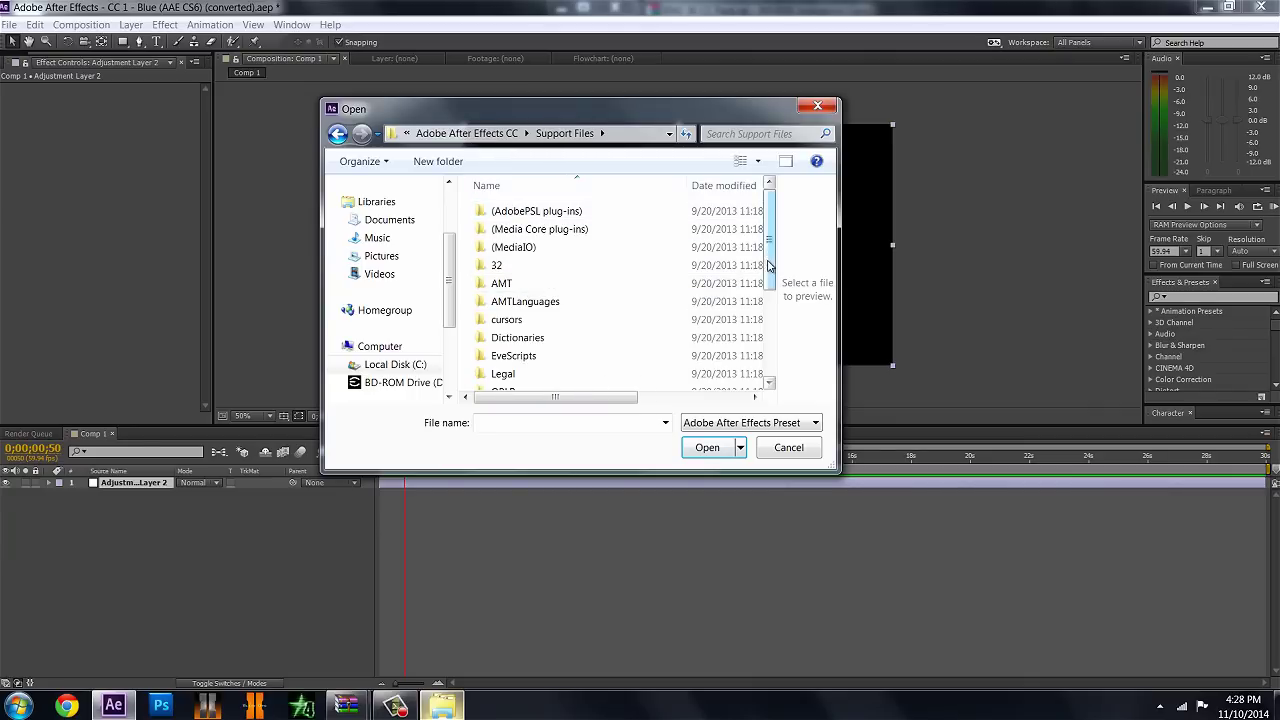
pyautogui.scroll(-2, 600, 270)
pyautogui.doubleClick(534, 344)
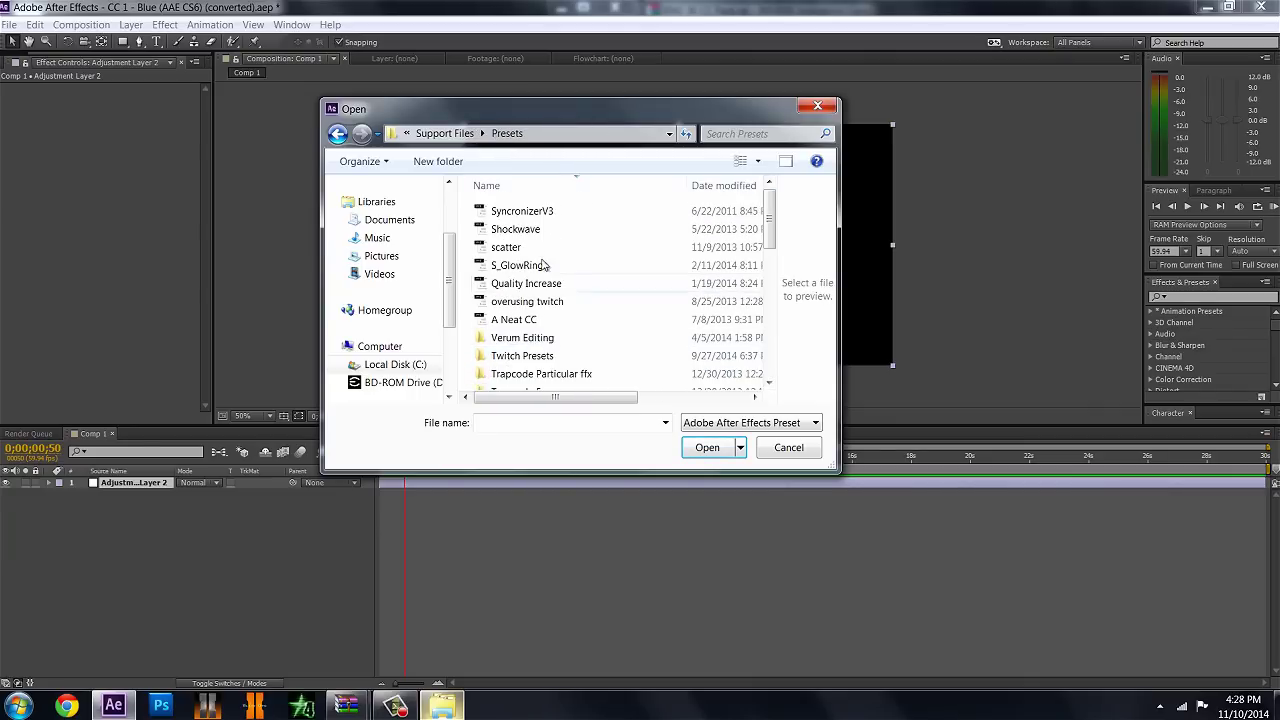
pyautogui.scroll(-3, 773, 283)
pyautogui.scroll(-3, 773, 283)
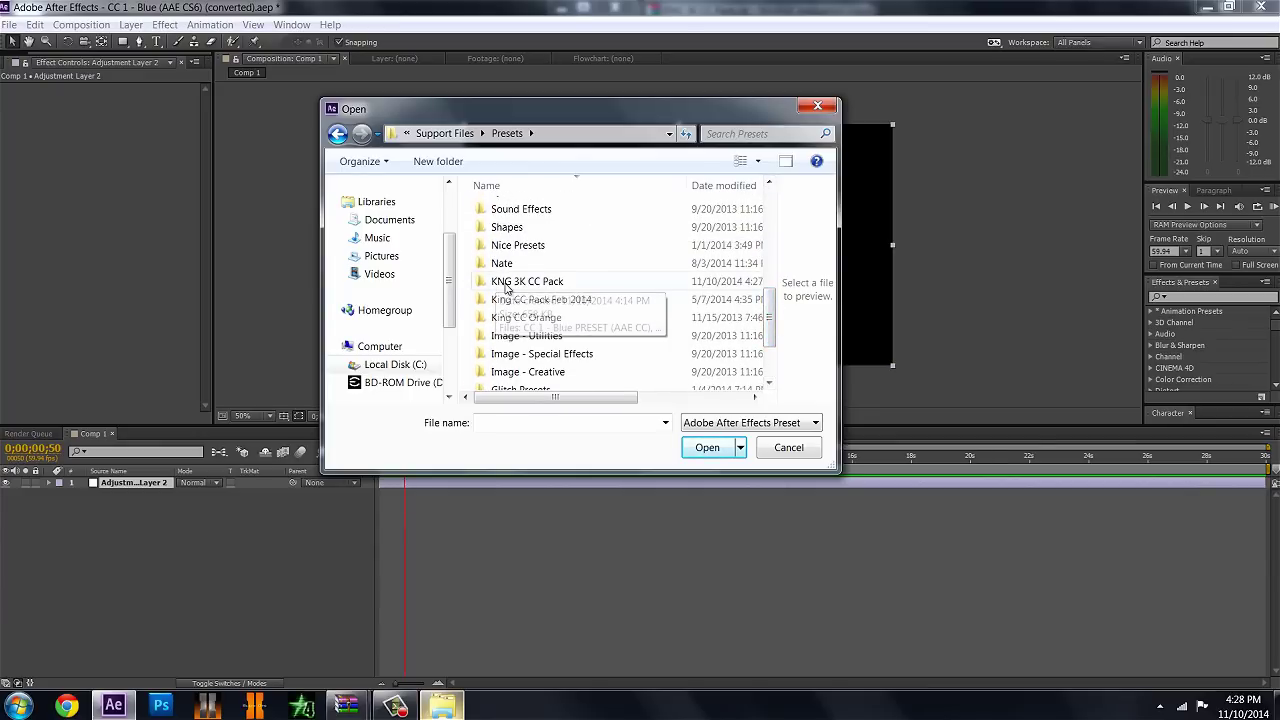
pyautogui.doubleClick(547, 283)
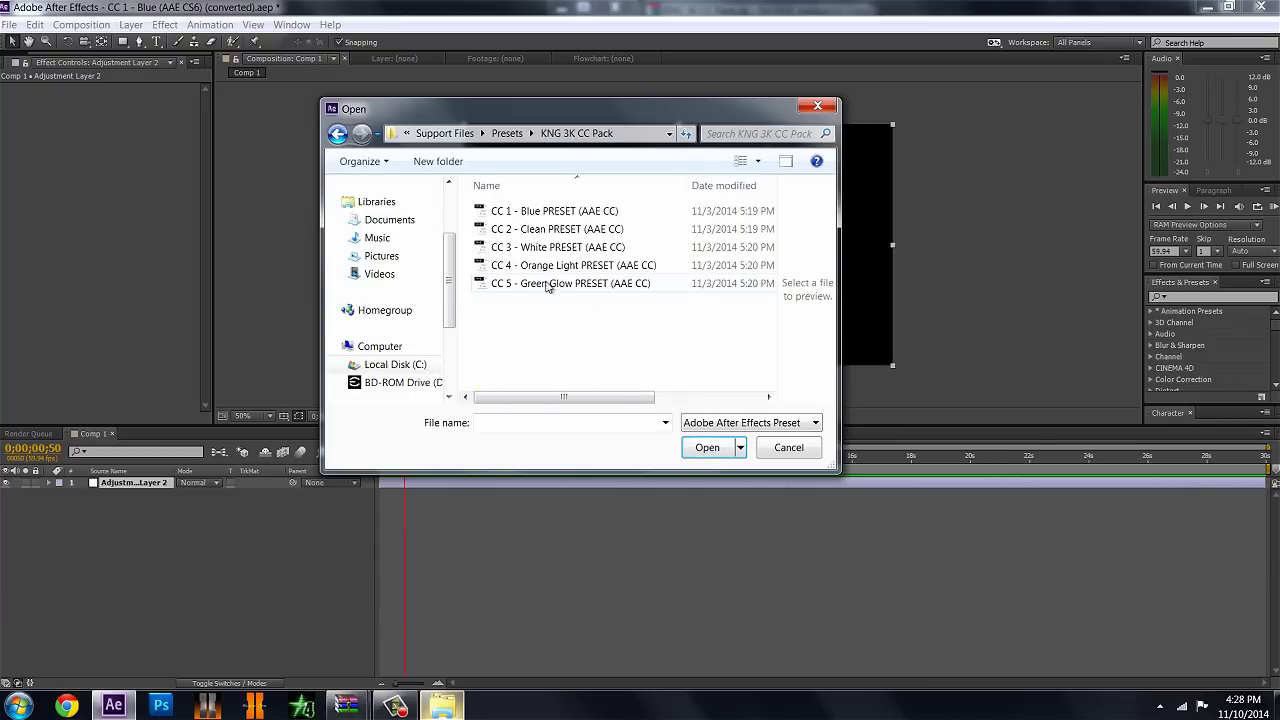
pyautogui.click(554, 213)
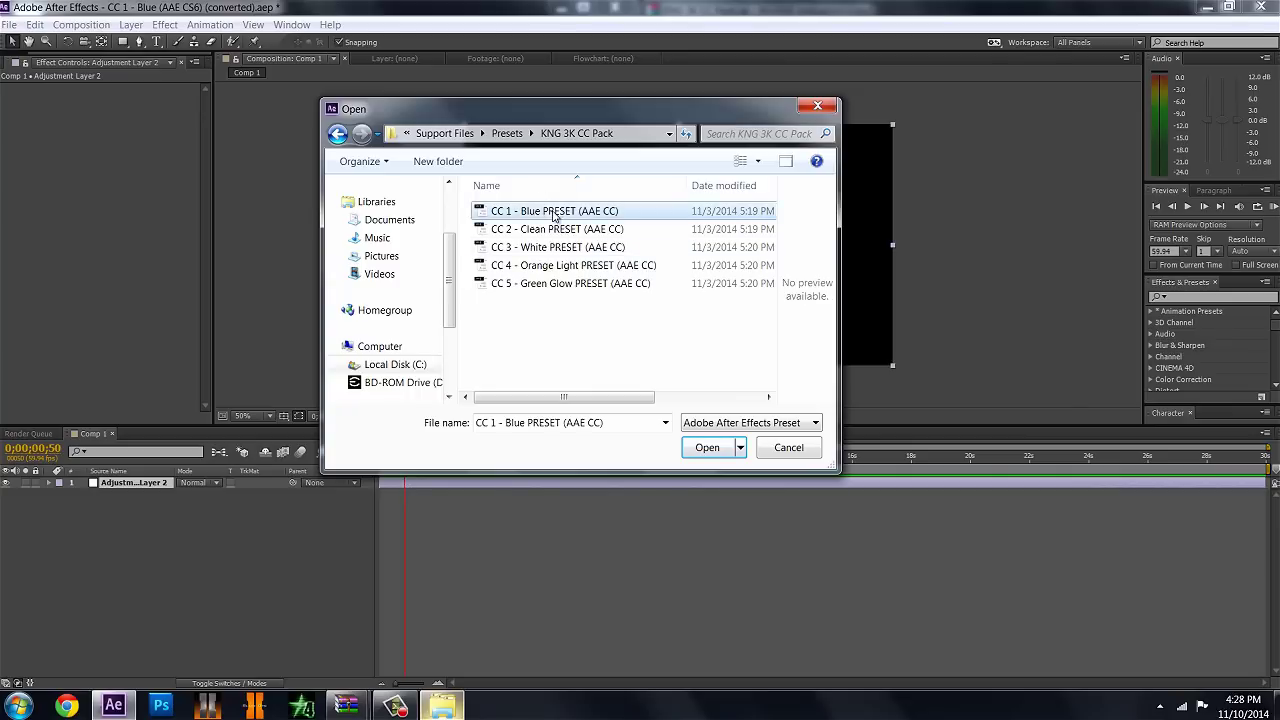
# - Apply the CC 1 - Blue preset to Adjustment Layer 2, deselect the layer, and minimise After Effects
pyautogui.click(704, 448)
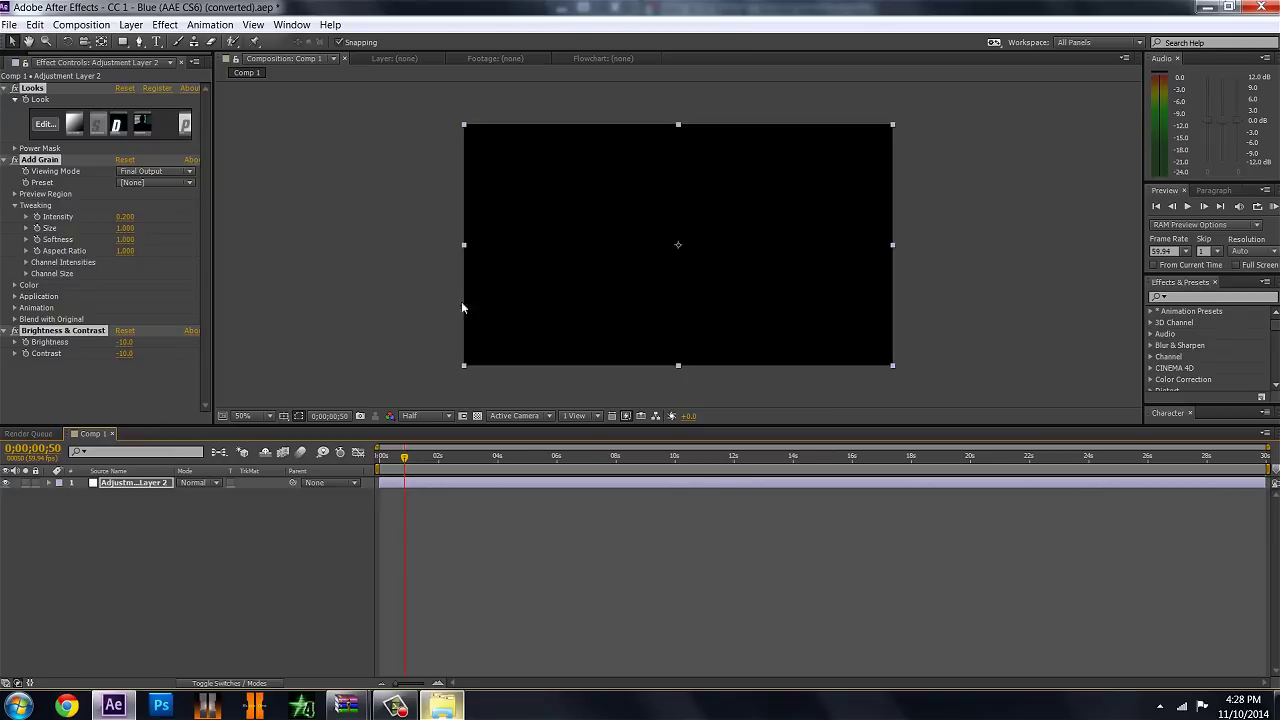
pyautogui.click(317, 518)
pyautogui.click(458, 482)
pyautogui.click(450, 534)
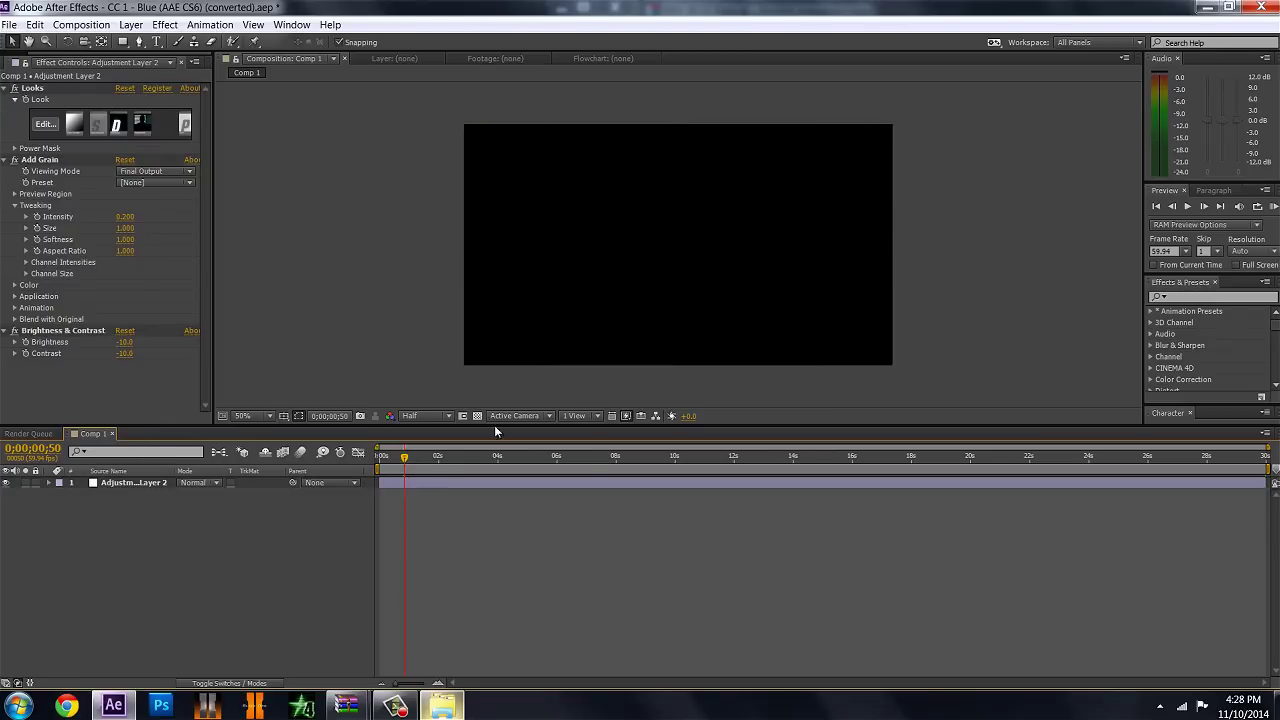
pyautogui.click(1206, 6)
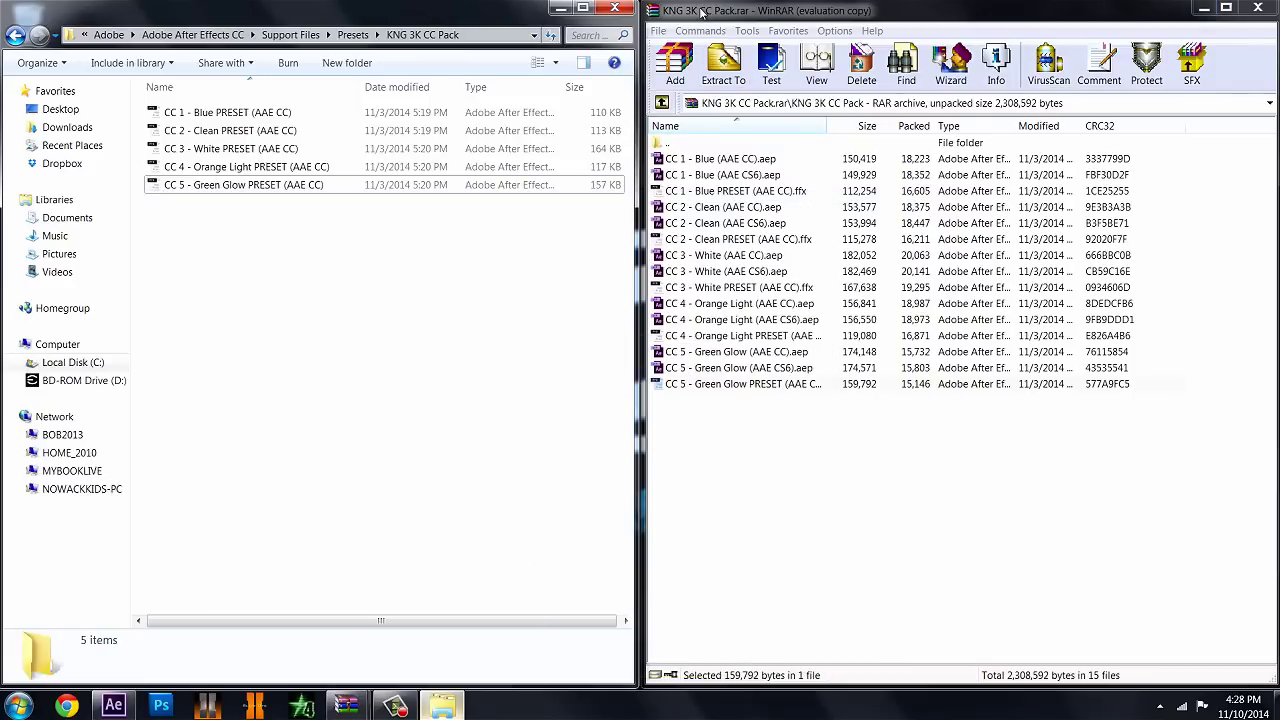
# - Minimise the WinRAR archive window and the KNG 3K CC Pack presets folder window
pyautogui.click(816, 14)
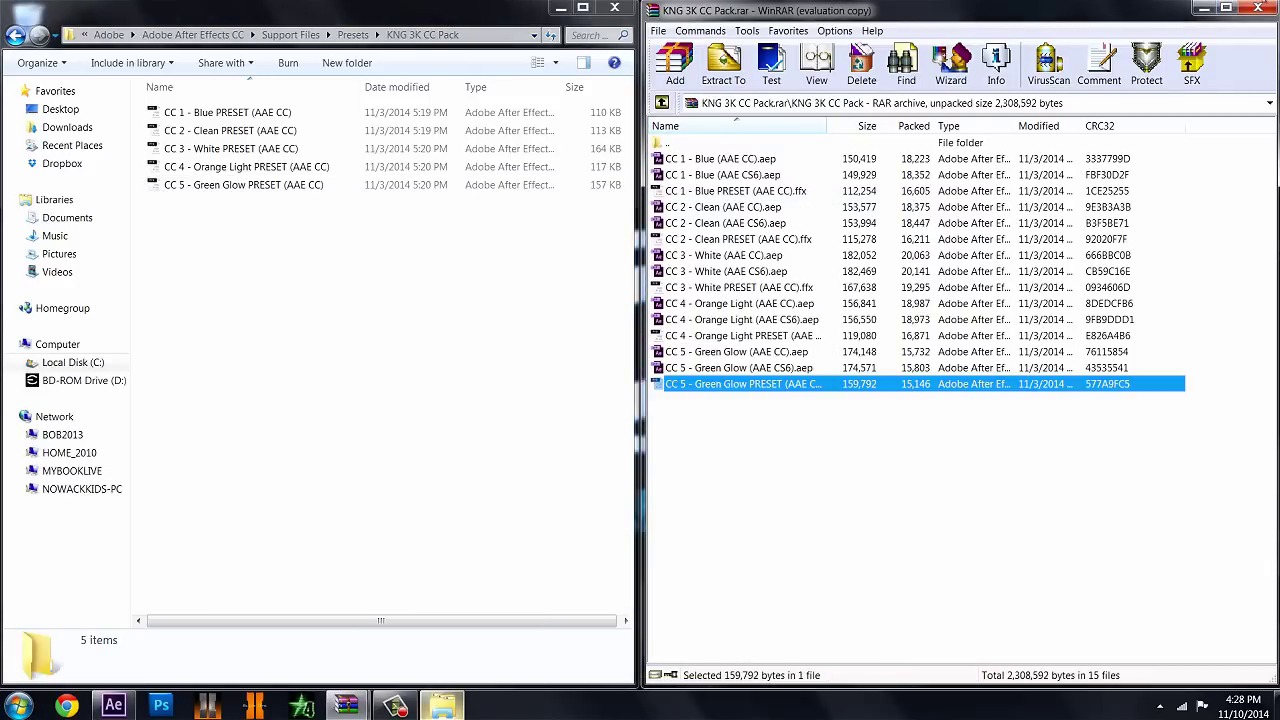
pyautogui.click(1203, 9)
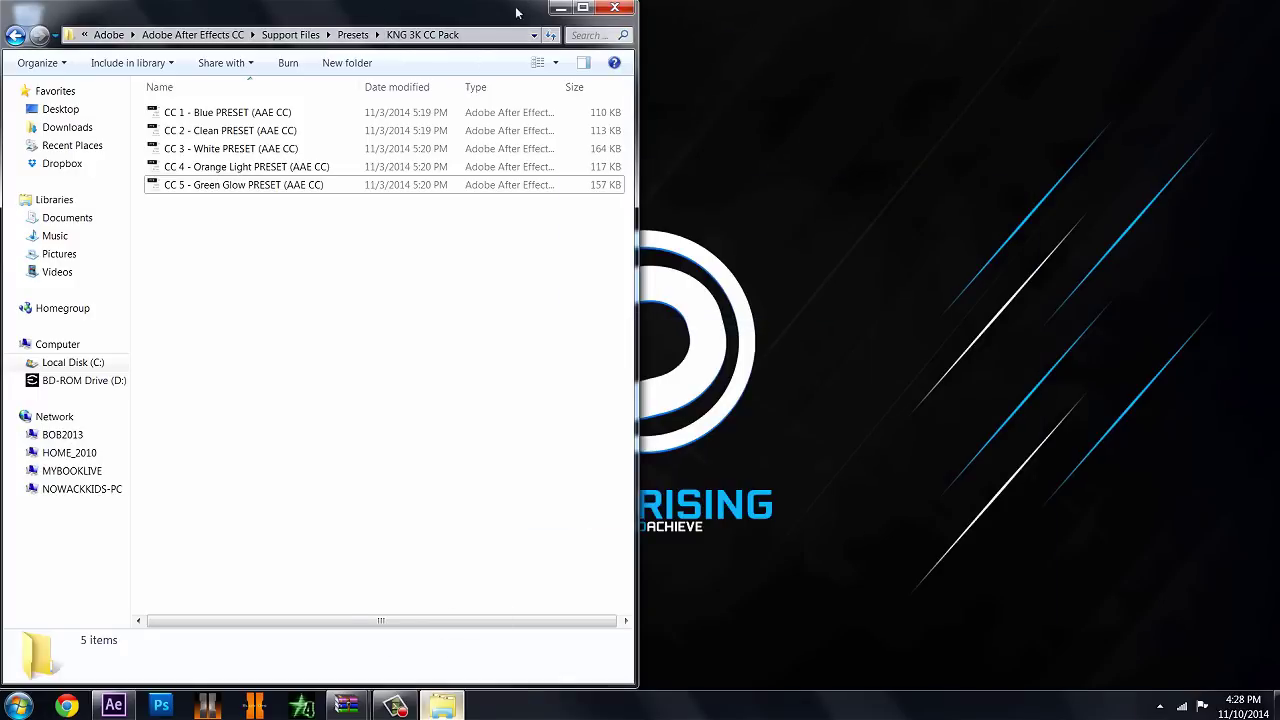
pyautogui.moveTo(422, 13); pyautogui.dragTo(564, 200)
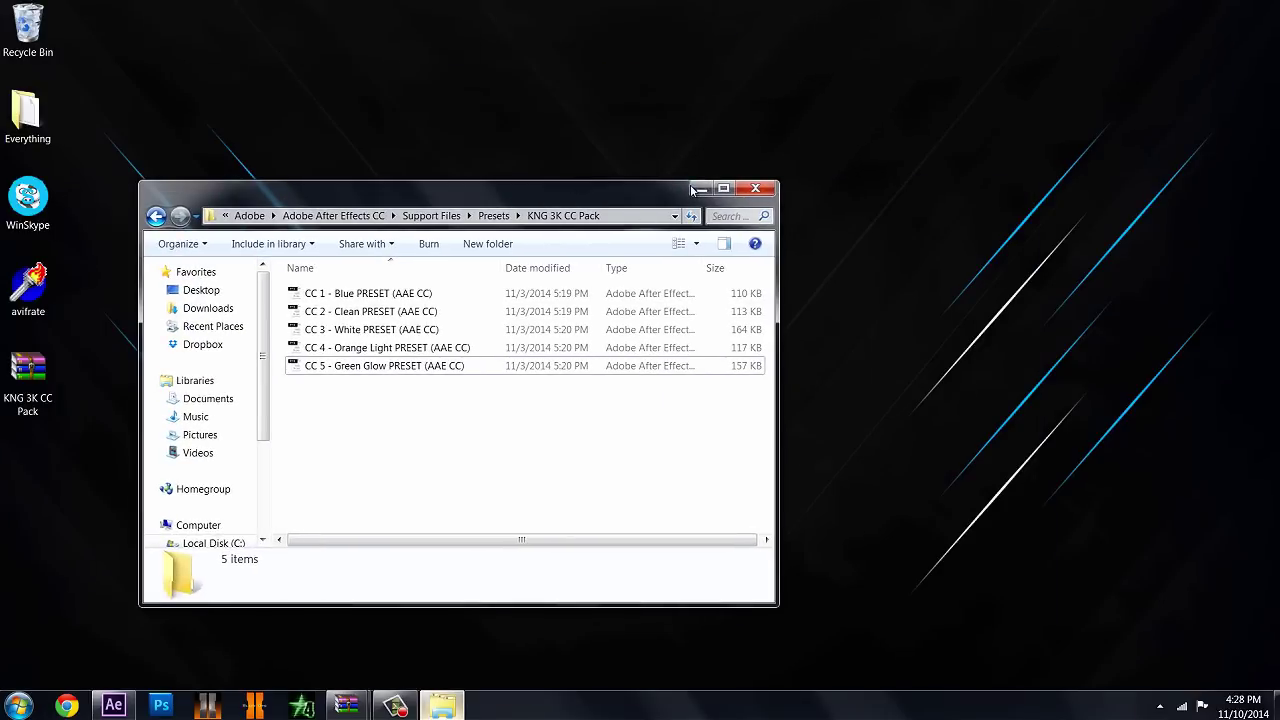
pyautogui.click(695, 193)
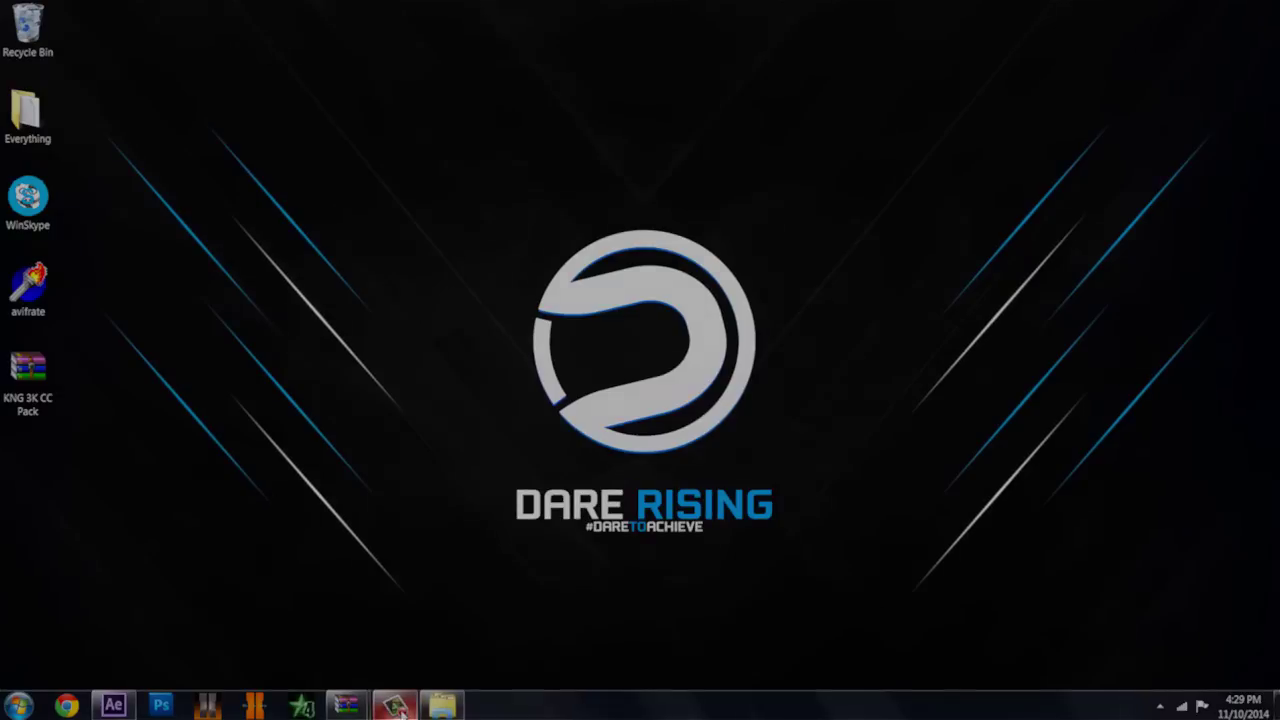
pyautogui.click(395, 703)
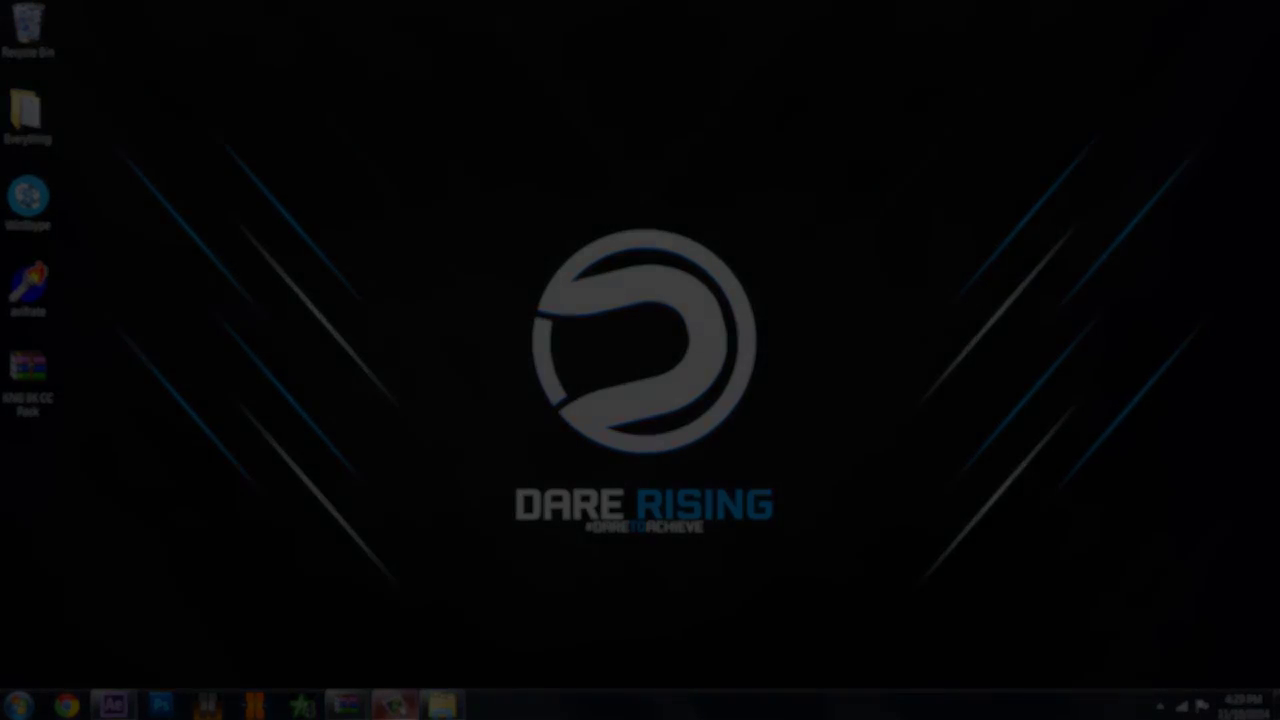